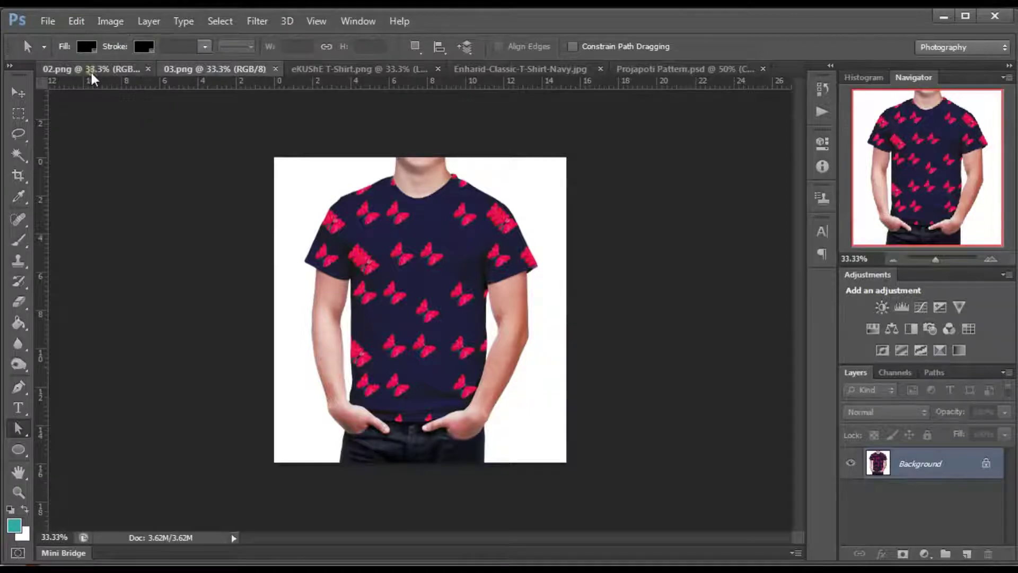
- Switch to the Enharid-Classic-T-Shirt-Navy.jpg document and select the whole navy T-shirt with the Magic Wand, adding the dark folds to the selection
left_click(337, 72)
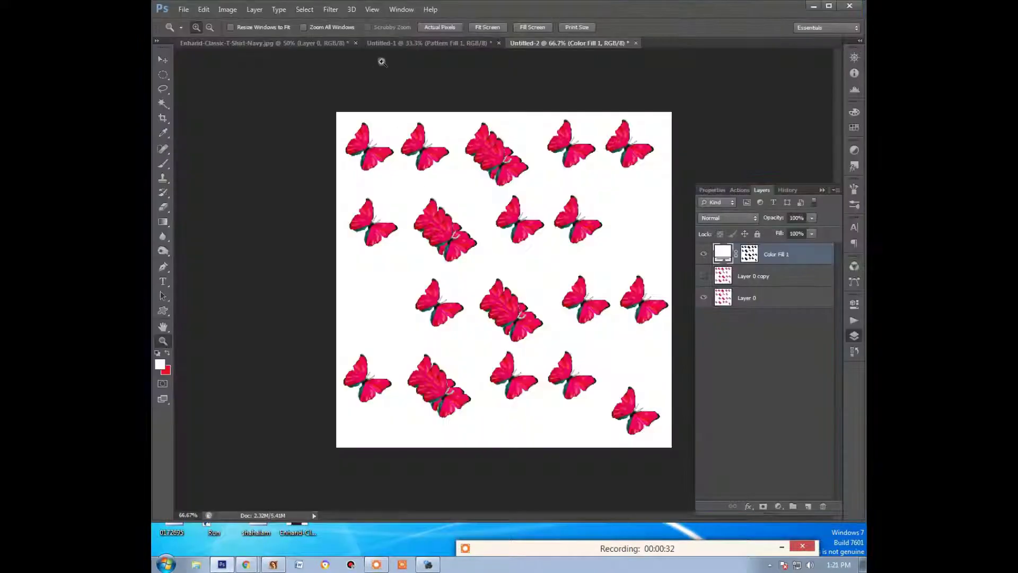
left_click(382, 43)
left_click(317, 43)
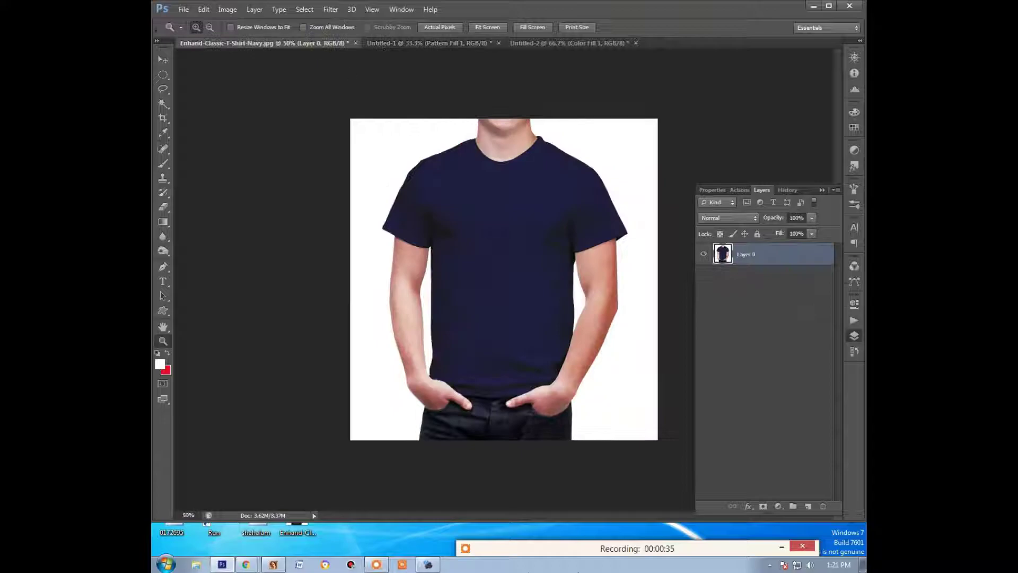
left_click(162, 104)
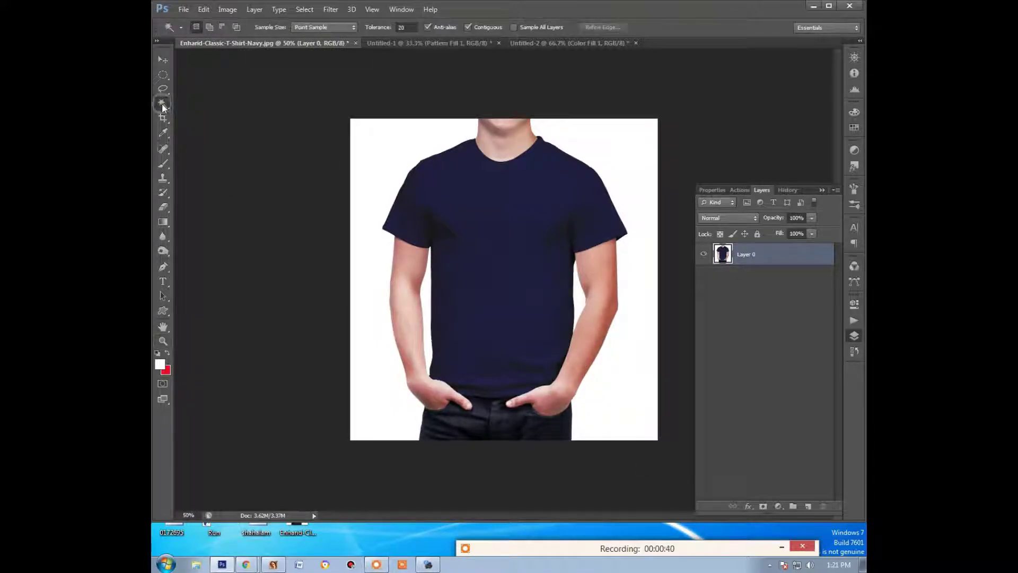
left_click(517, 259)
left_click(437, 229, "shift")
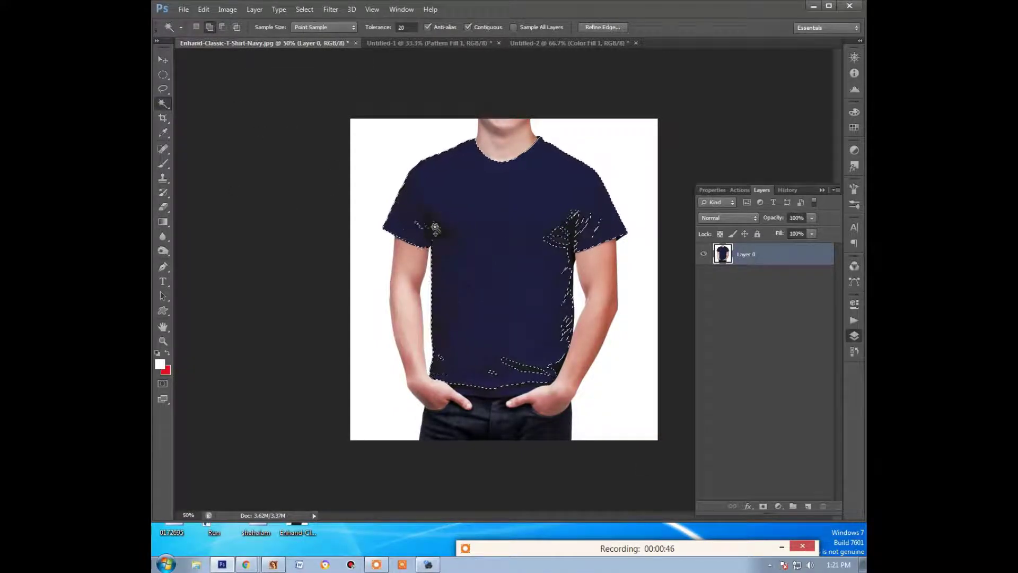
left_click(551, 237, "shift")
left_click(455, 383, "shift")
left_click(521, 355, "shift")
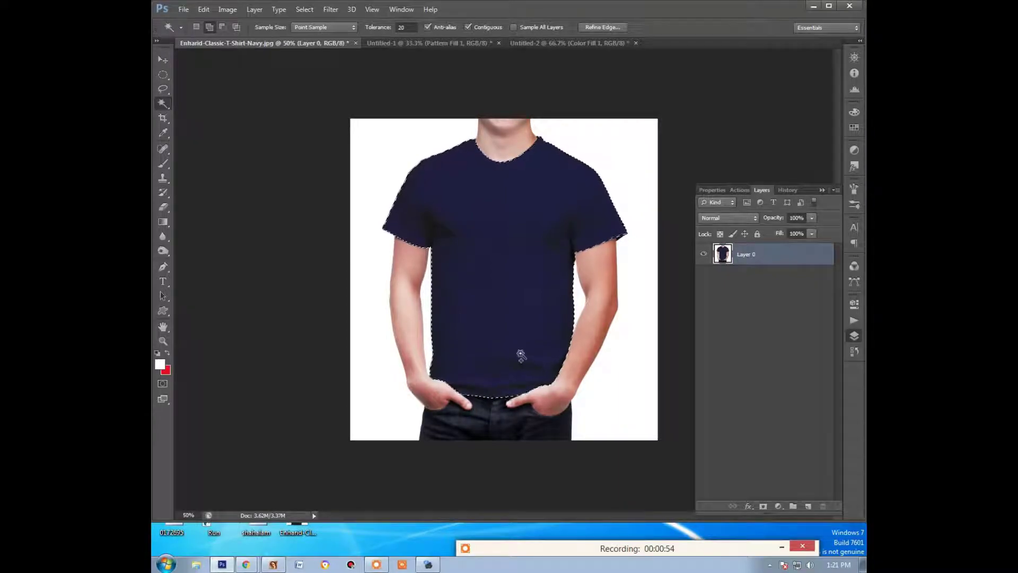
- Add a pattern fill layer with the white-background butterfly pattern over the selected shirt, trying 50% scale before applying it at 100%
left_click(777, 506)
left_click(772, 230)
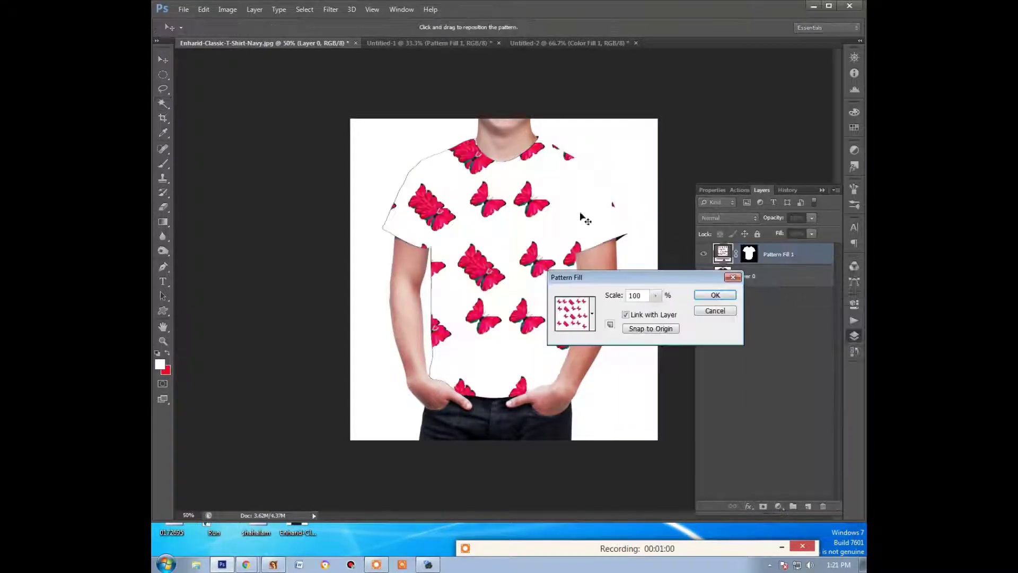
left_click(656, 295)
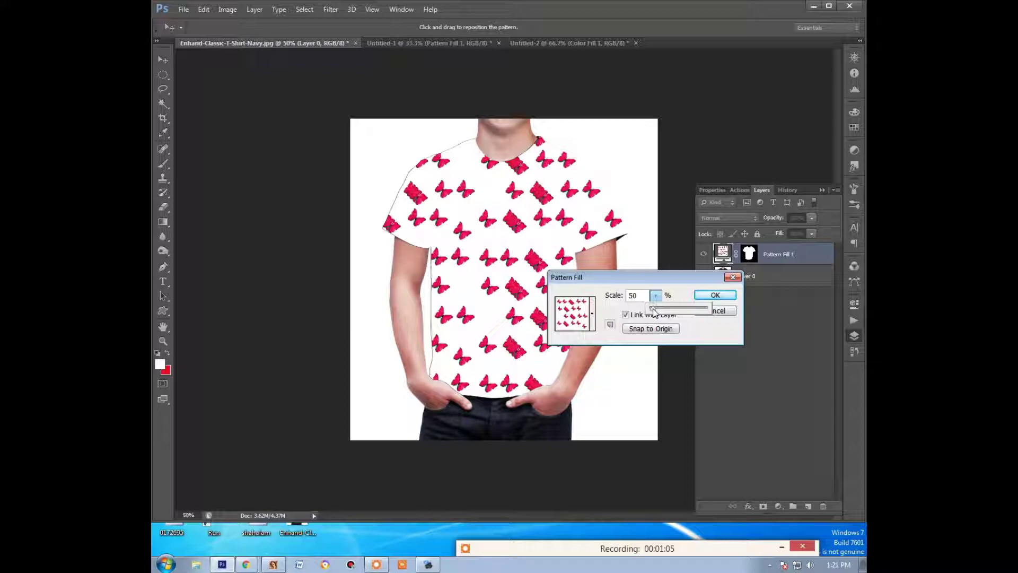
left_click_drag(654, 313, 657, 311)
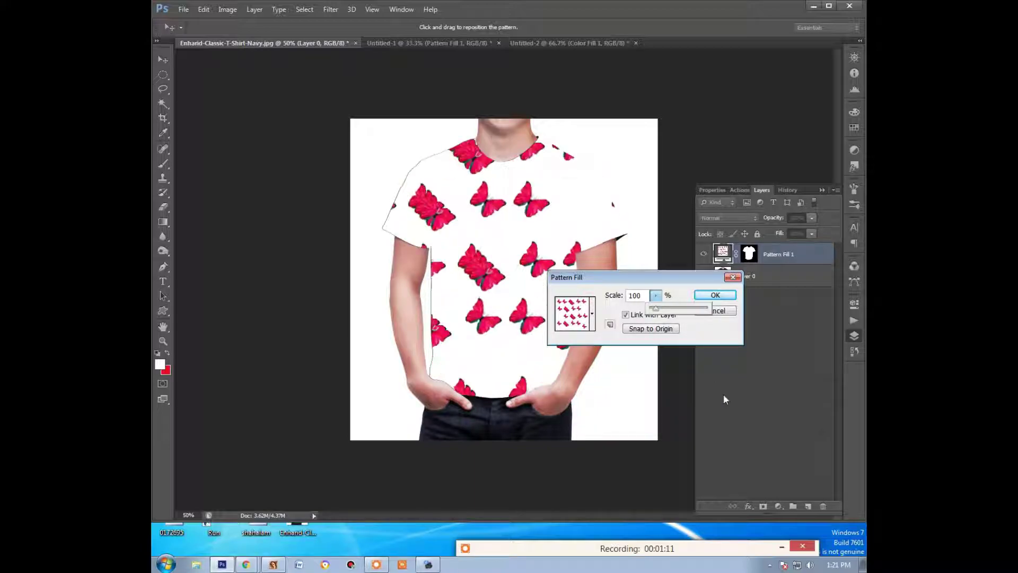
left_click(716, 297)
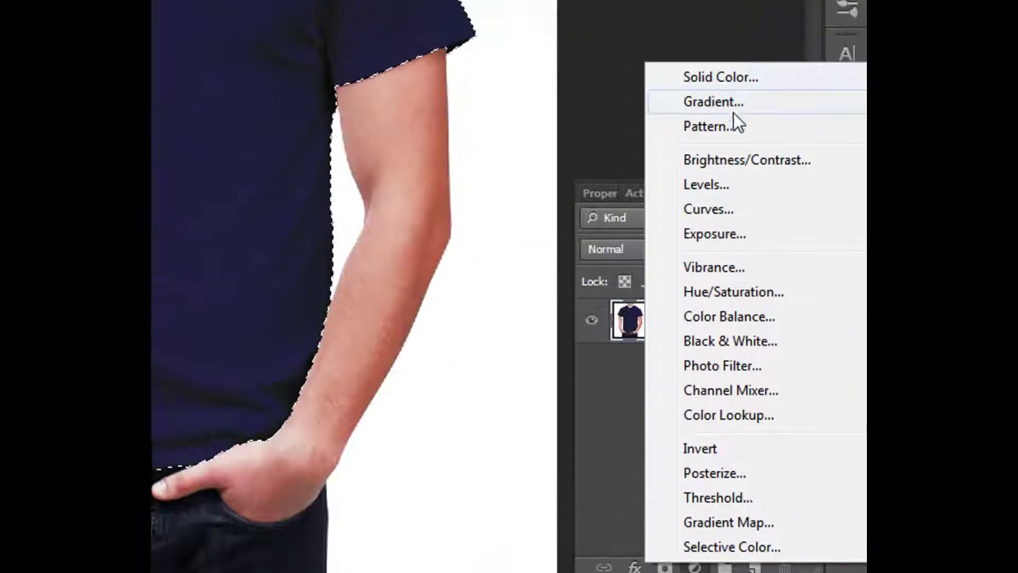
- Add a pattern fill layer with the green and red lettering pattern over the selected shirt and adjust its scale
left_click(724, 125)
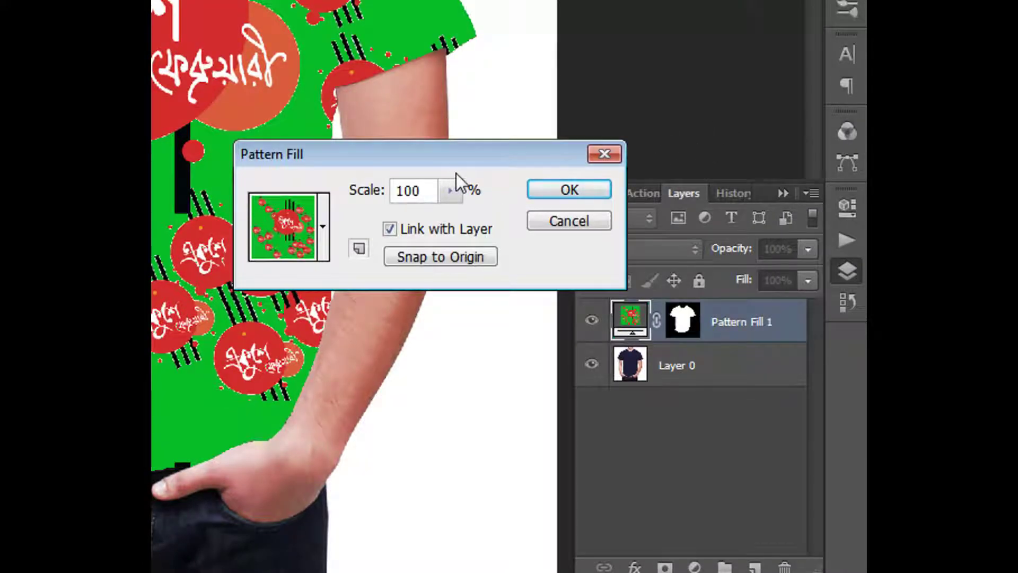
left_click(450, 191)
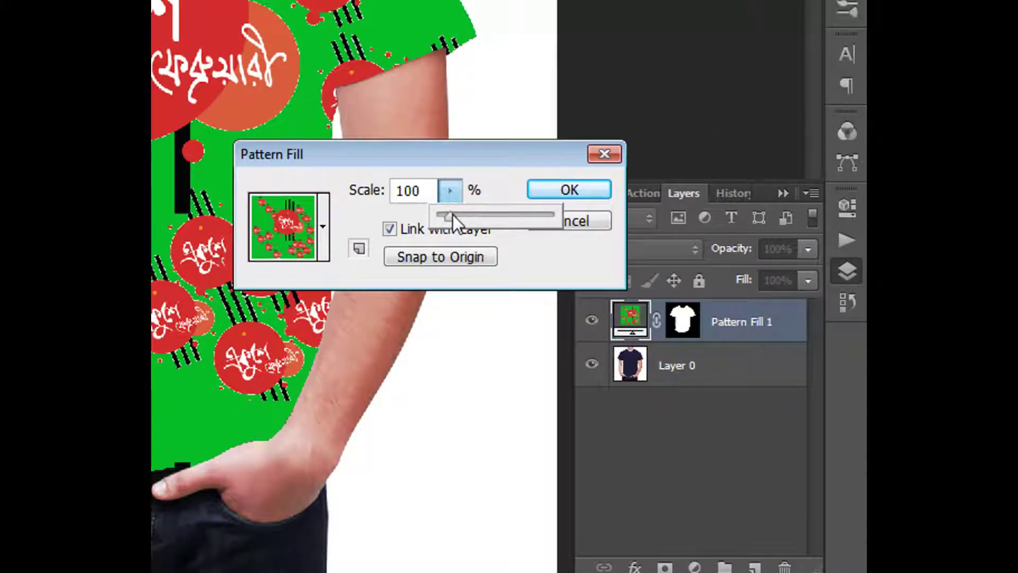
left_click_drag(453, 215, 448, 218)
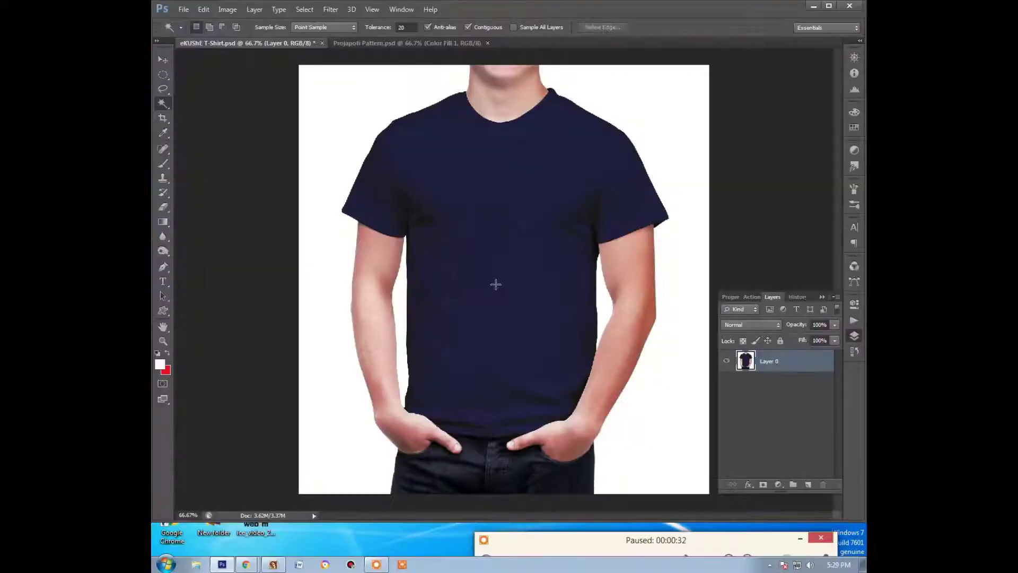
- Select the whole navy T-shirt in eKUShE T-Shirt.psd with the Magic Wand, adding the sleeve, armpit and hem shadows
left_click(493, 272)
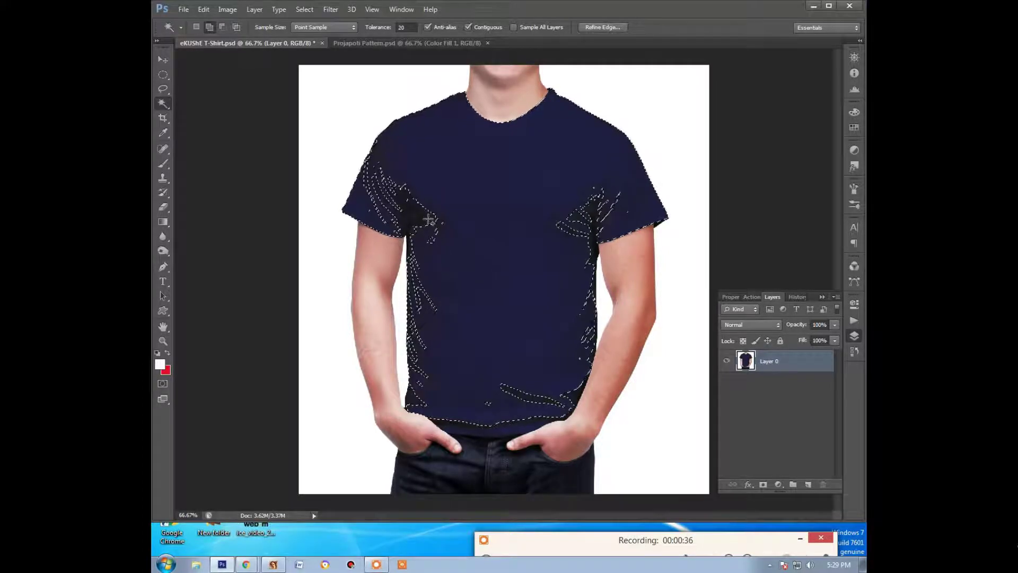
left_click(399, 204, "shift")
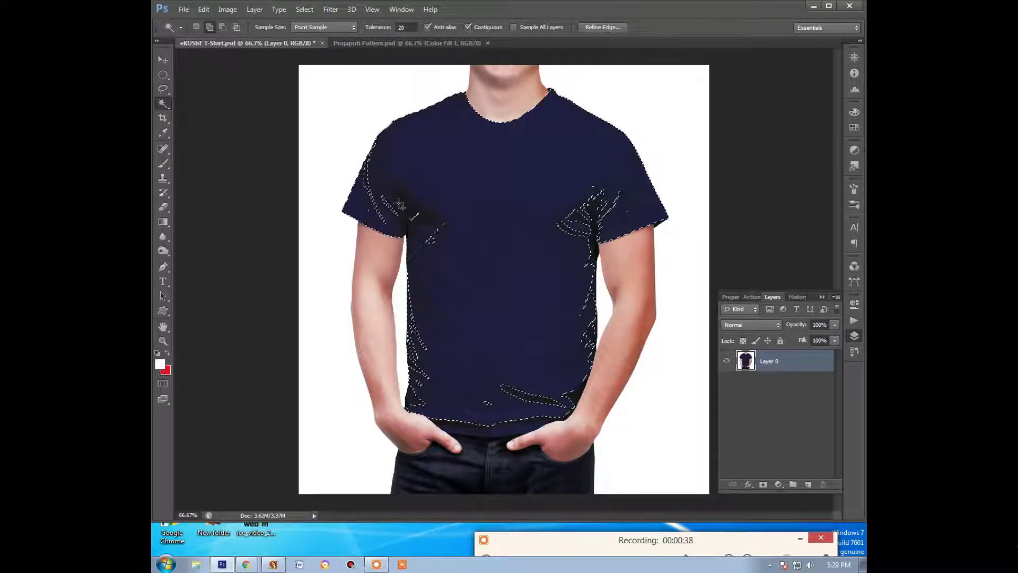
left_click(431, 227, "shift")
left_click(467, 421, "shift")
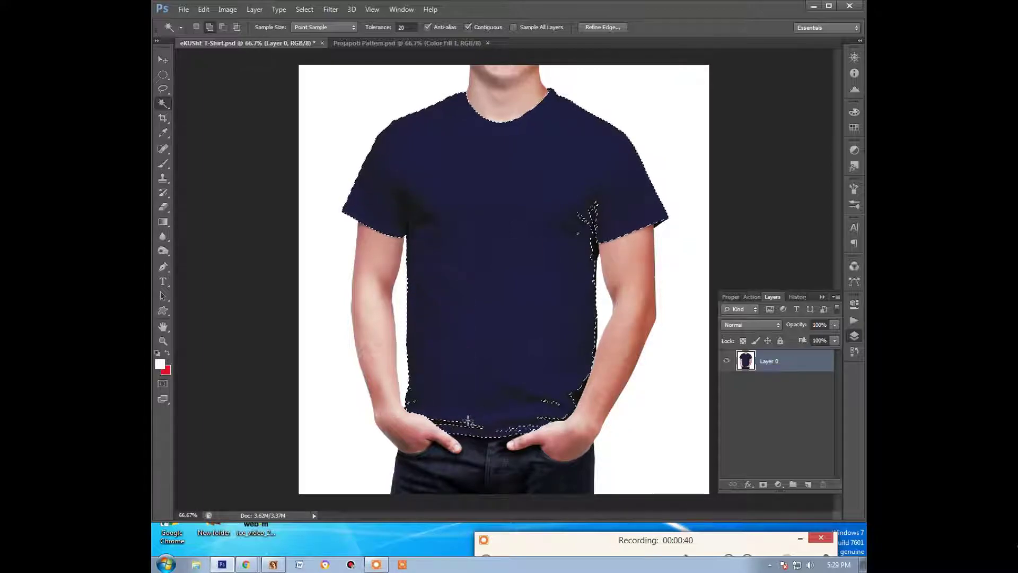
left_click(553, 404, "shift")
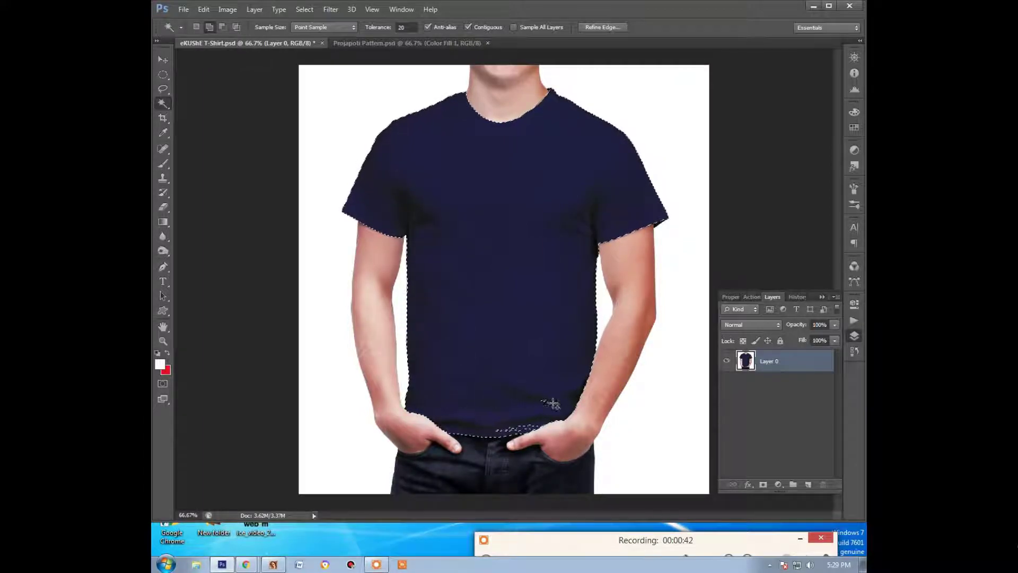
left_click(521, 427, "shift")
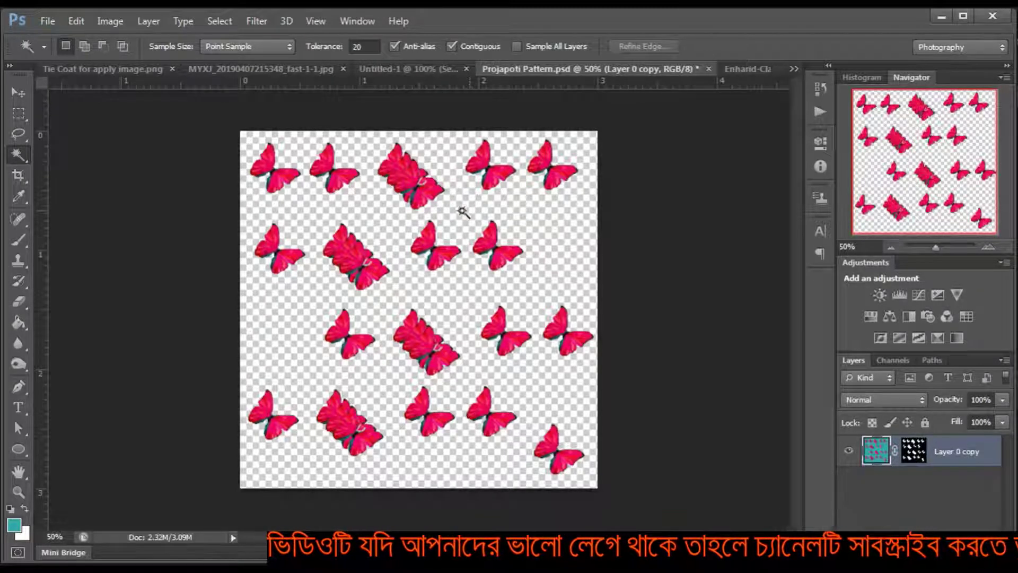
- Select the entire transparent butterfly canvas and define it as a pattern named Projapoti Pattern 05
left_click(18, 93)
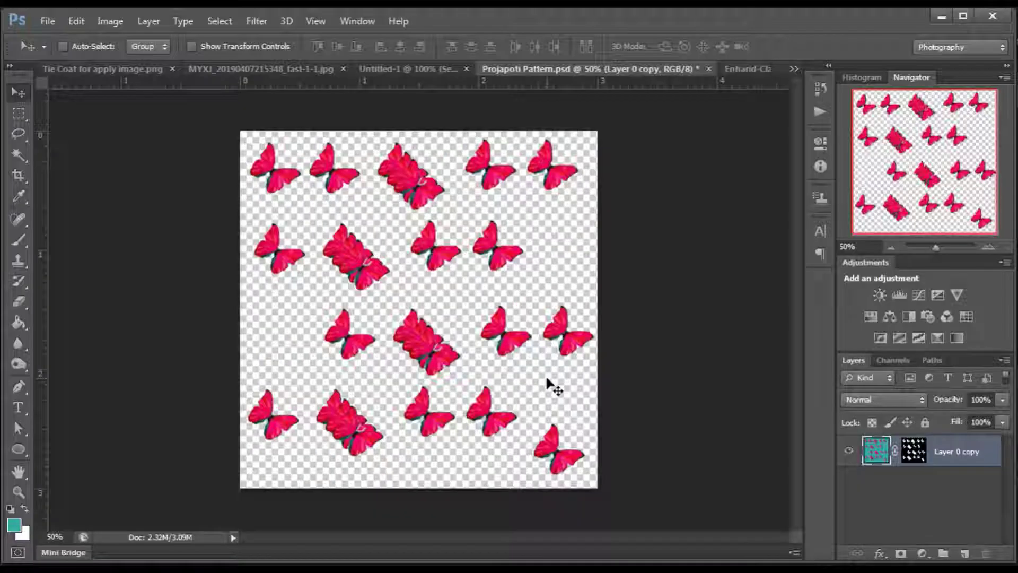
key("ctrl+a")
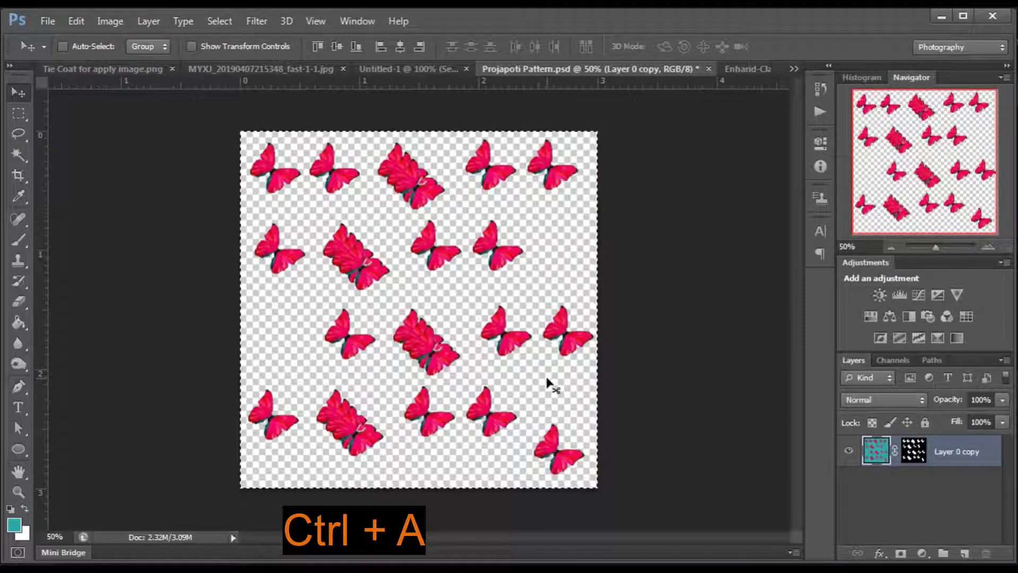
key("ctrl+d")
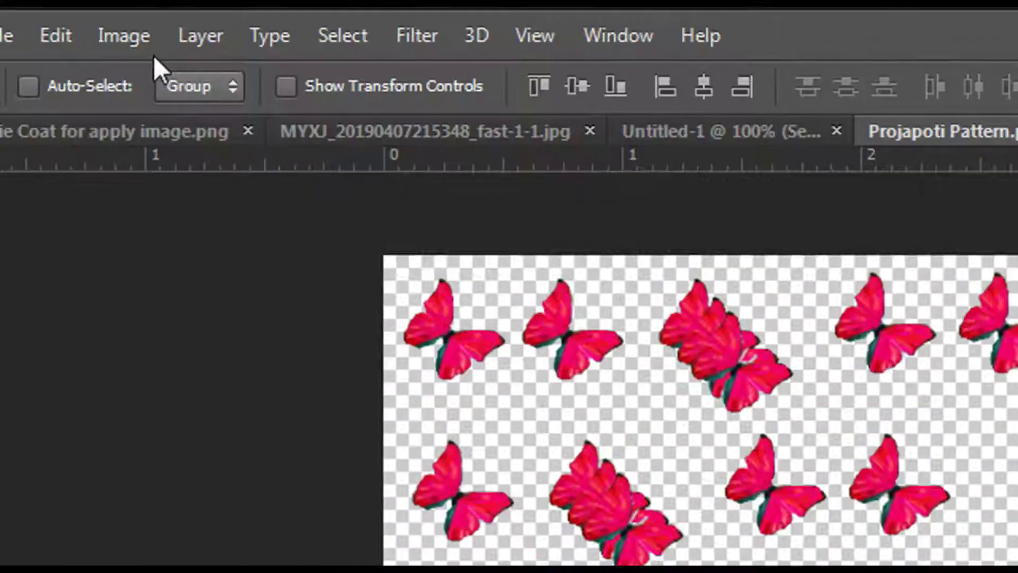
left_click(71, 37)
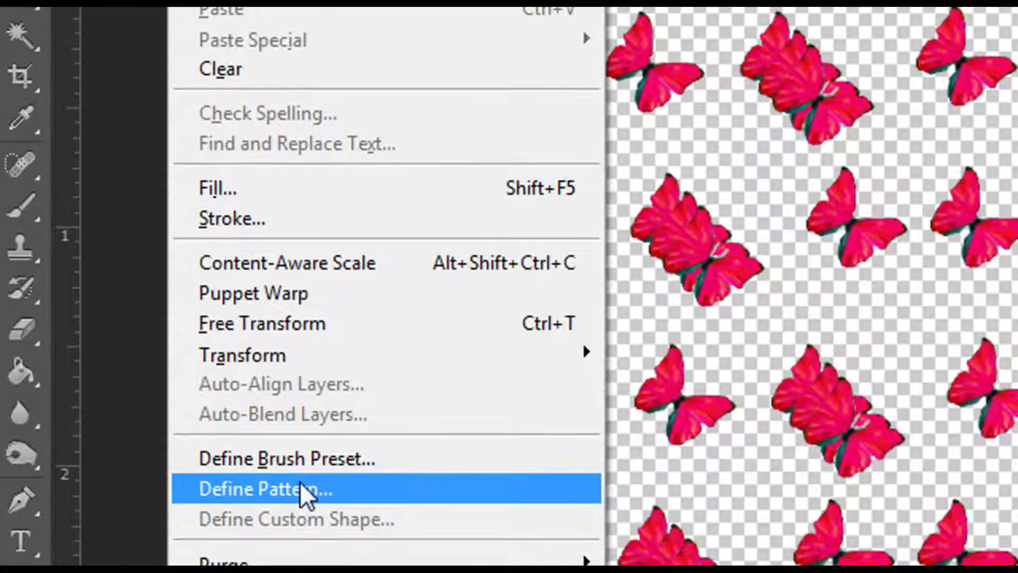
left_click(300, 482)
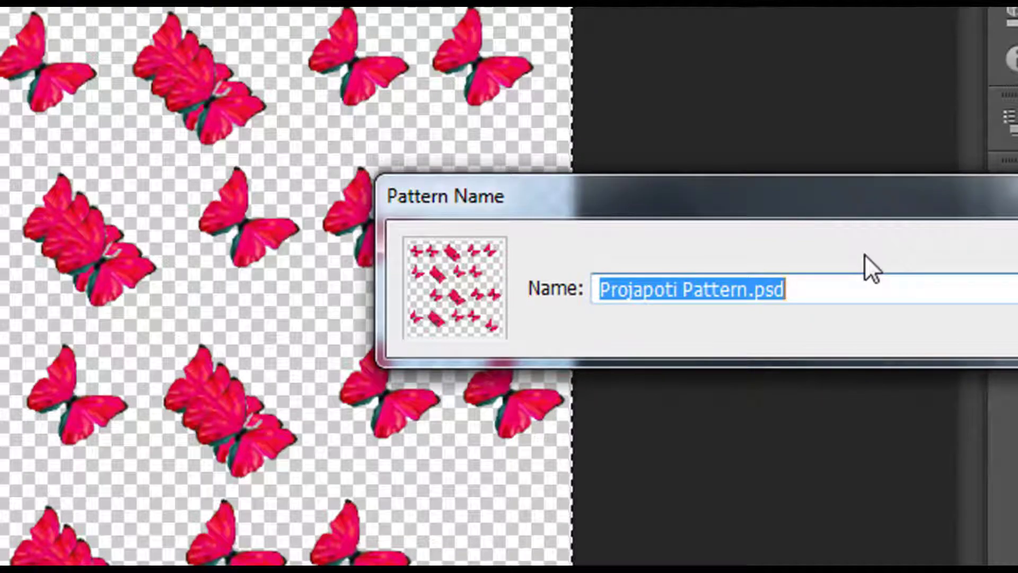
left_click(837, 284)
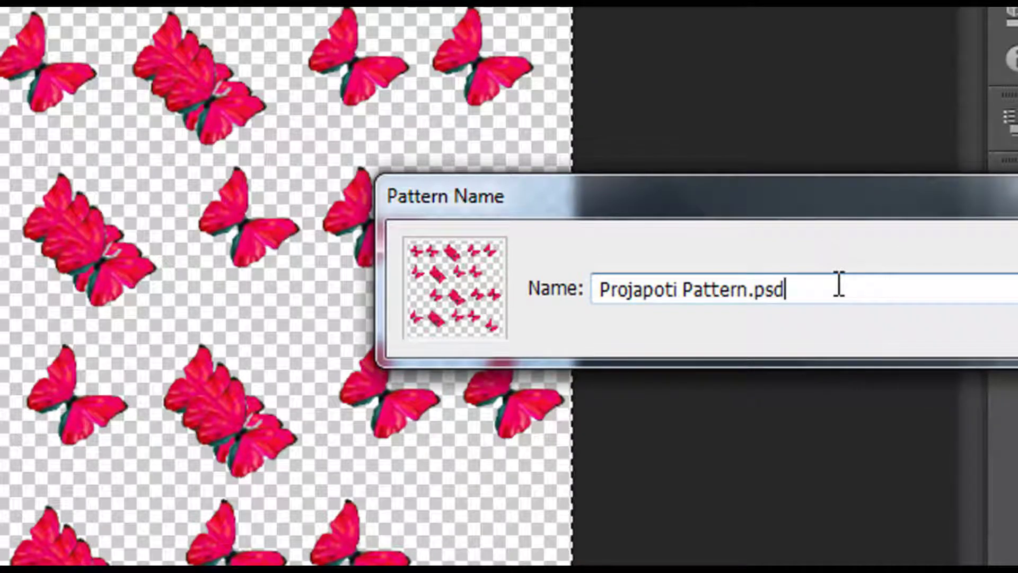
key("BackSpace")
key("BackSpace")
key("BackSpace")
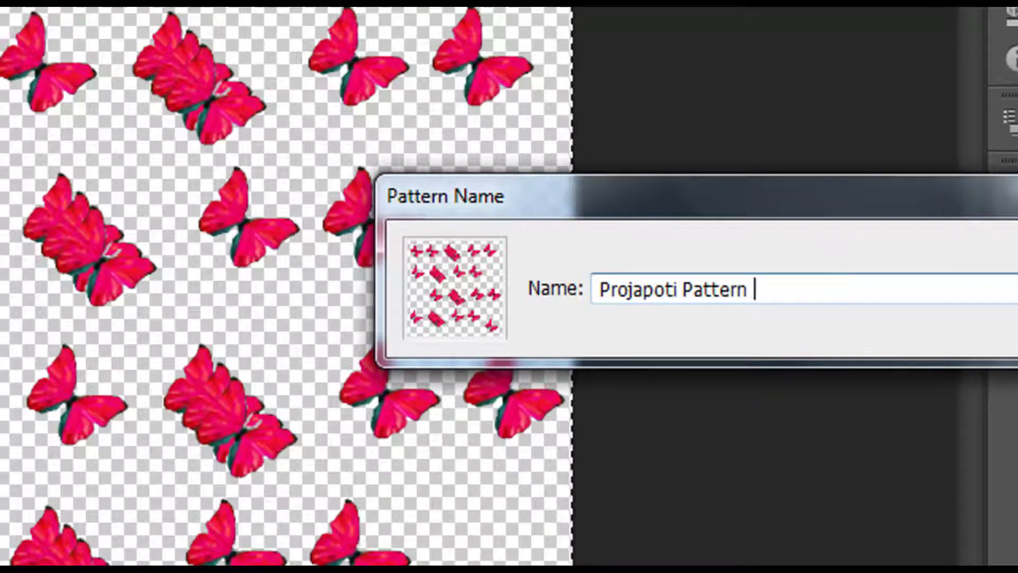
type("05")
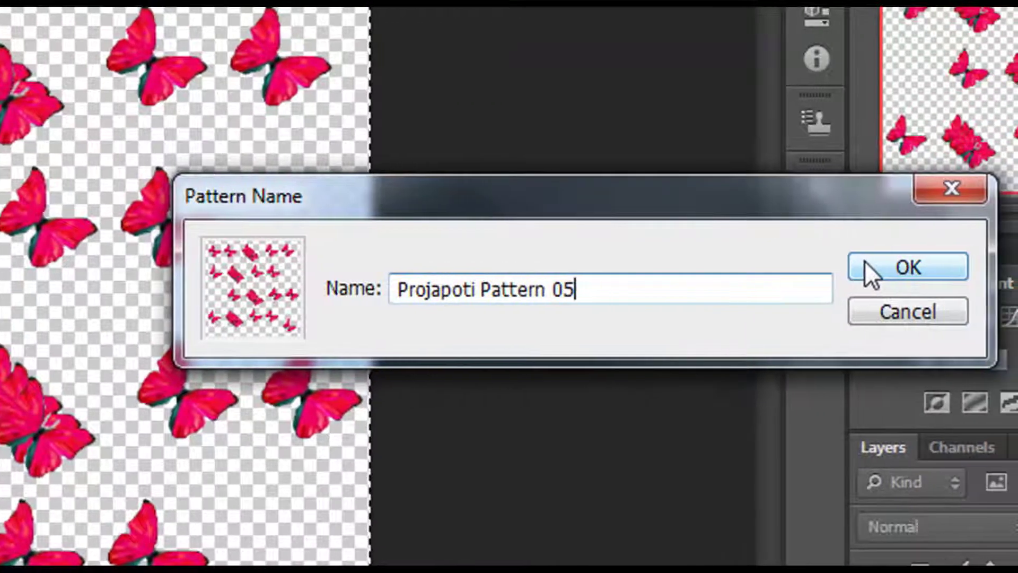
left_click(864, 261)
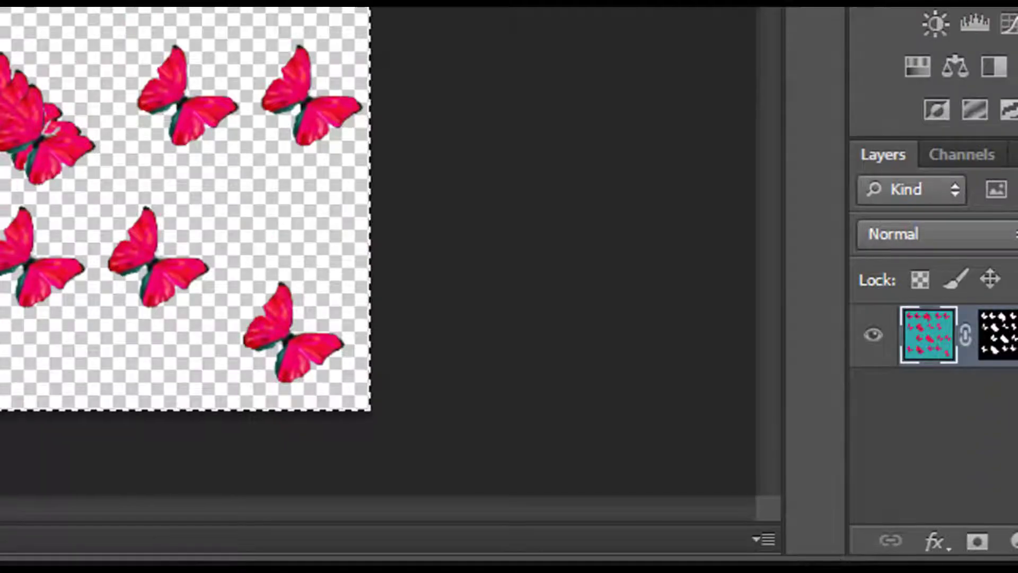
key("ctrl+d")
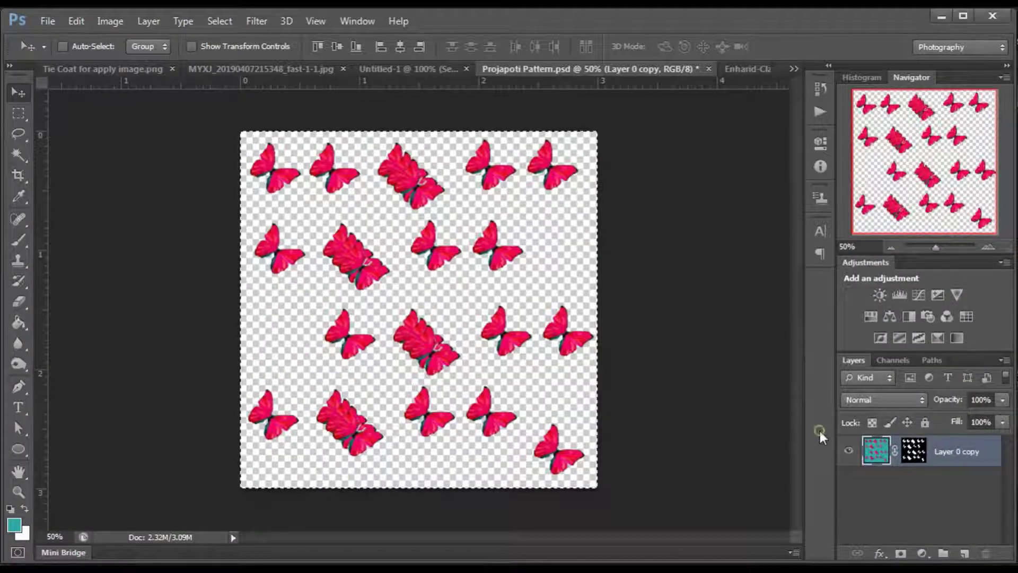
key("ctrl+a")
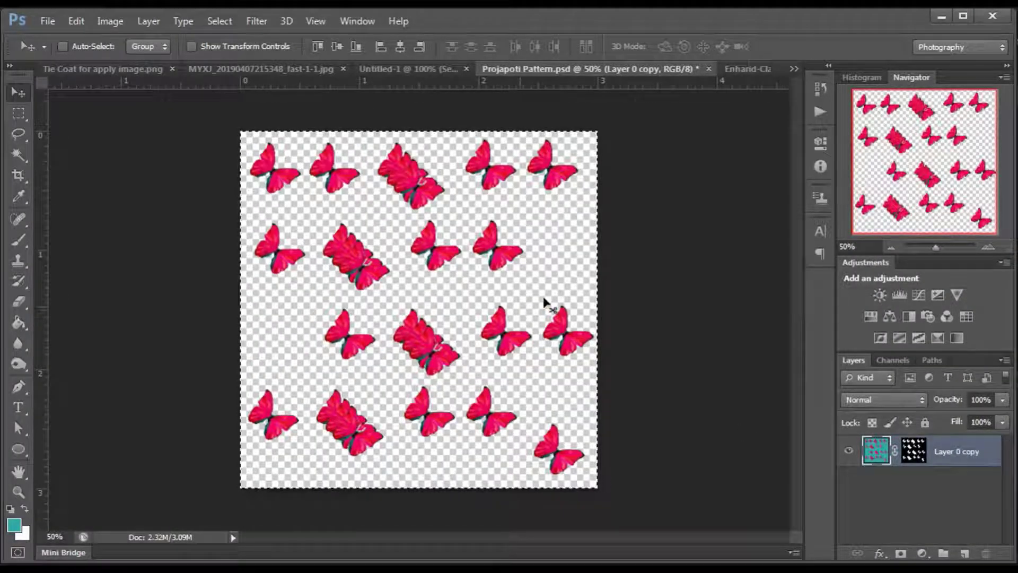
- Switch to Enharid-Classic-T-Shirt-Navy.jpg and add a pattern fill layer with the transparent butterfly pattern over the selected shirt
left_click(749, 68)
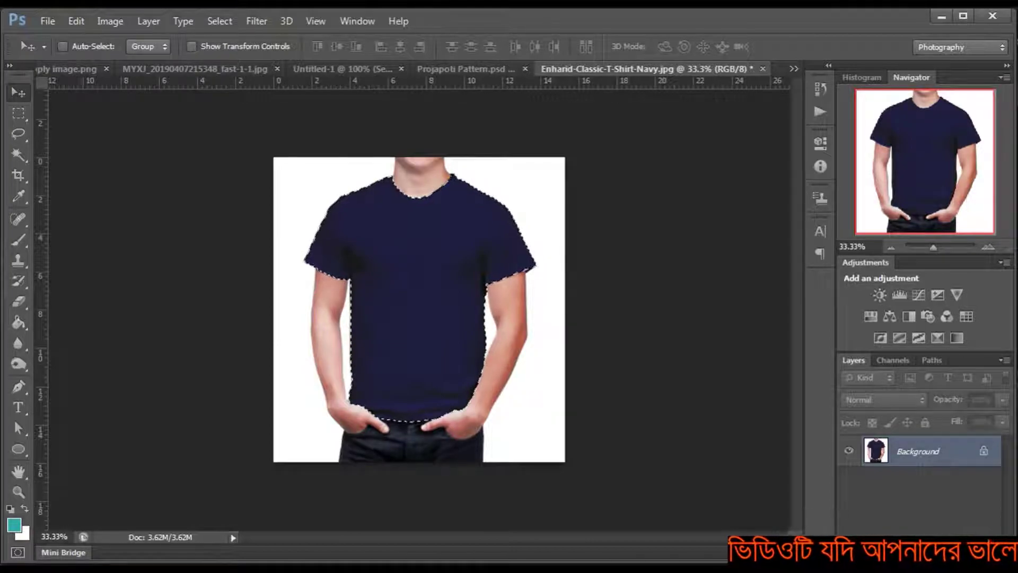
key("ctrl+d")
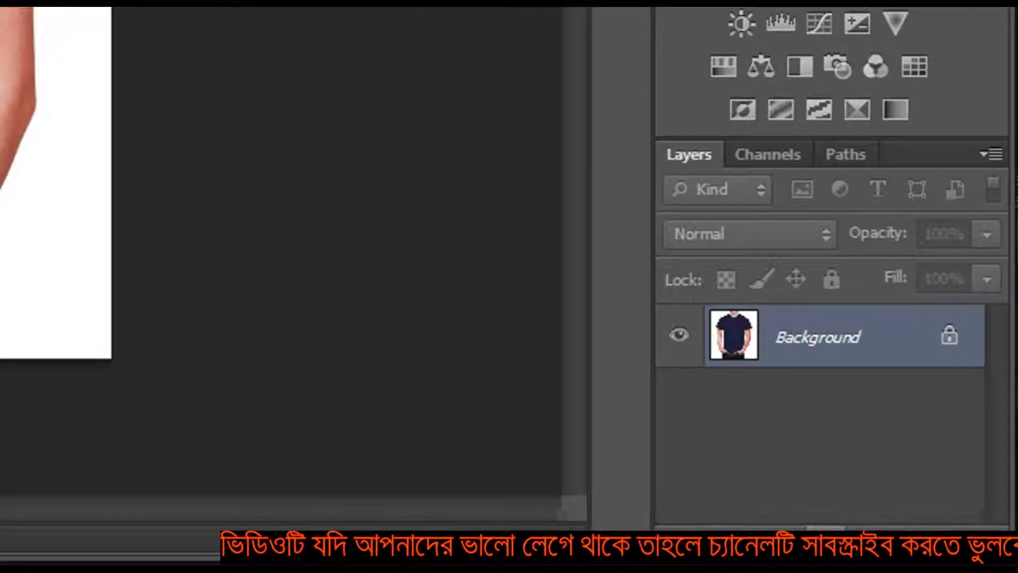
left_click(827, 539)
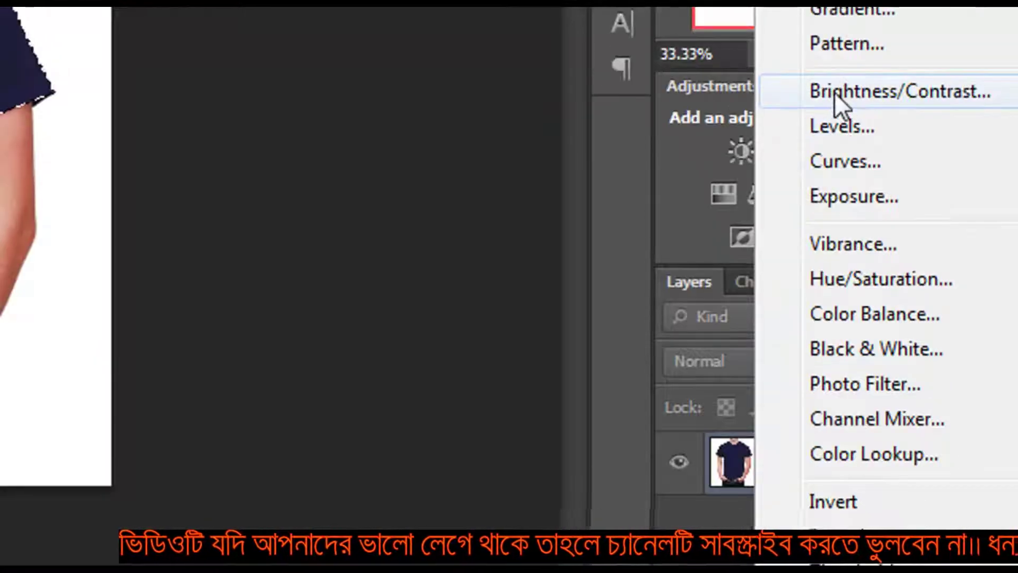
left_click(853, 101)
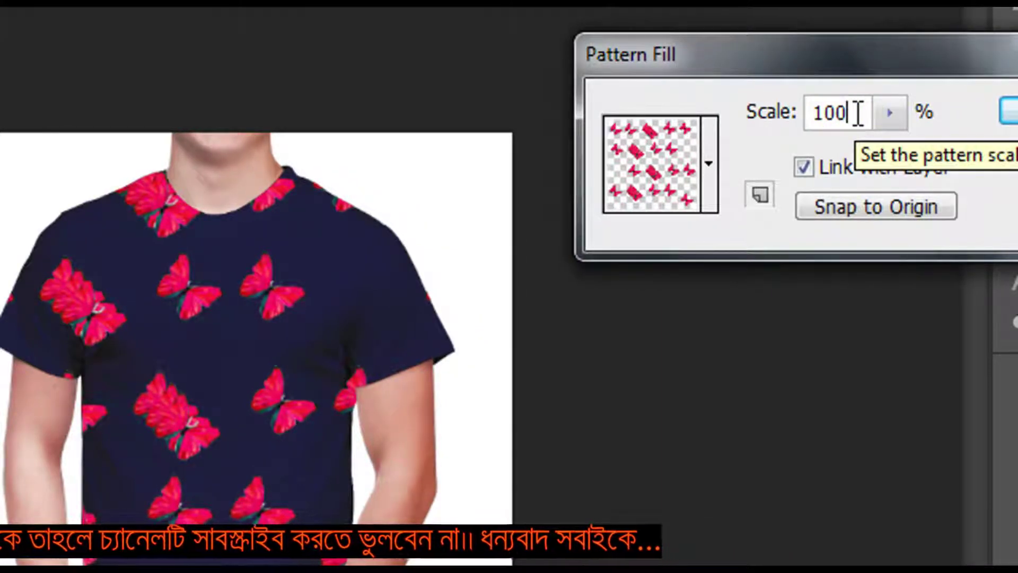
- Try enlarging the butterfly pattern fill on the navy shirt to a scale of 111%
key("Down")
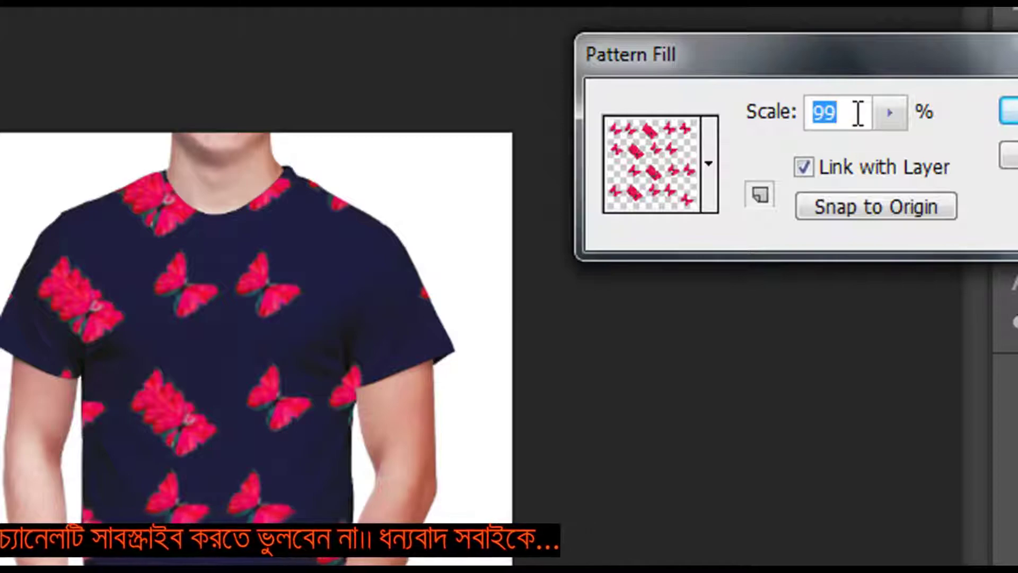
key("Up")
key("Up")
key("Up")
key("Up")
key("Up")
key("Up")
key("Up")
key("Up")
key("Up")
key("Up")
key("Up")
key("Up")
key("Up")
key("Up")
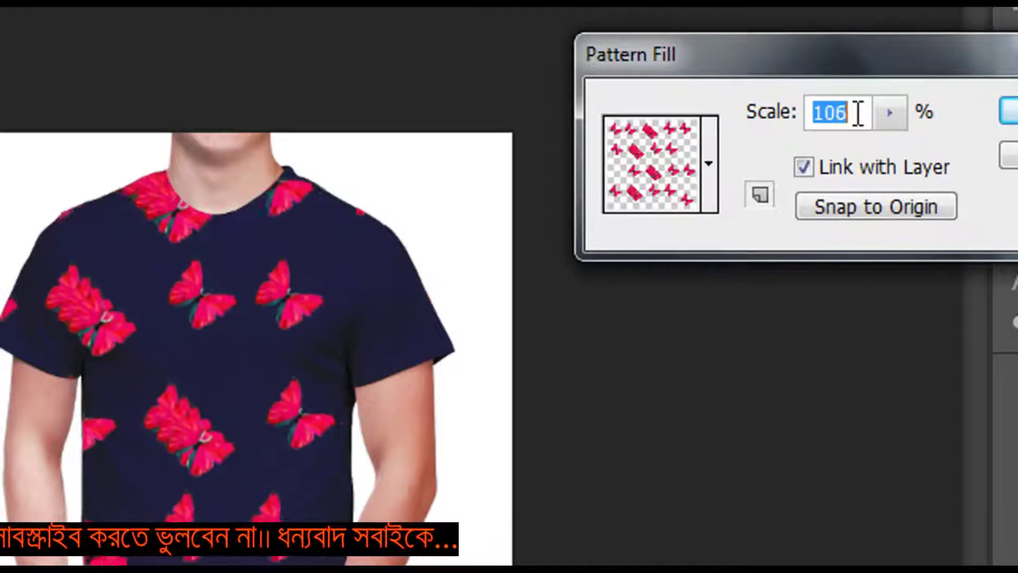
key("Up")
key("Up")
key("Down")
key("Down")
key("Down")
key("Down")
key("Down")
key("Down")
key("Down")
key("Down")
key("Down")
key("Down")
key("Down")
key("Down")
key("Down")
key("Down")
key("Down")
key("Down")
key("Down")
key("Down")
key("Down")
key("Down")
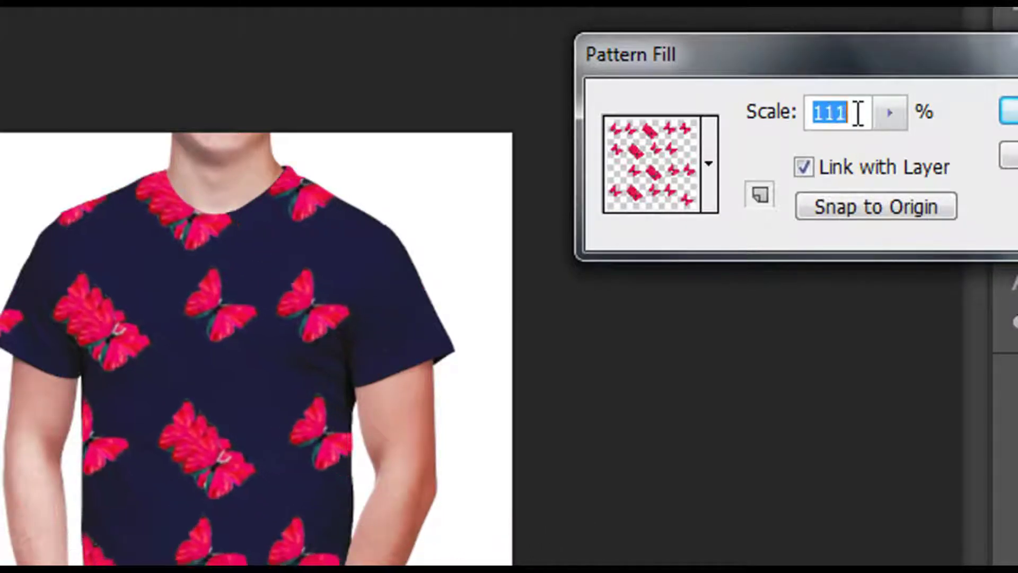
- Try shrinking the butterfly pattern on the shirt to a scale of 18%, comparing in-between sizes such as 70% and 56%
key("Down")
key("Down")
key("Down")
key("Down")
key("Down")
key("Down")
key("Down")
key("Down")
key("Down")
key("Down")
key("Down")
key("Down")
key("Down")
key("Down")
key("Down")
key("Down")
key("Down")
key("Down")
key("Down")
key("Down")
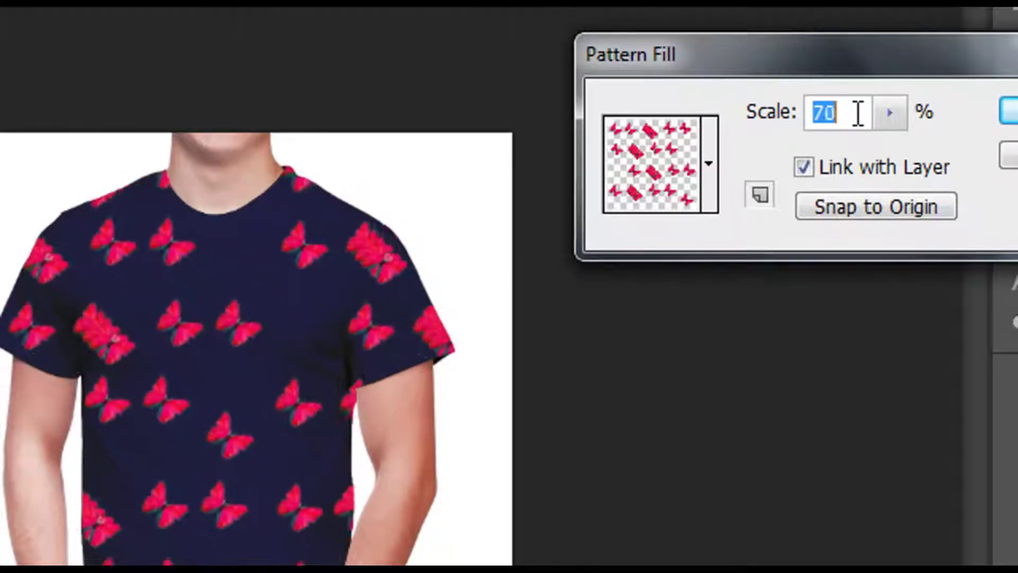
key("Down")
key("Down")
key("Down")
key("Down")
key("Down")
key("Down")
key("Down")
key("Down")
key("Down")
key("Down")
key("Down")
key("Down")
key("Down")
key("Down")
key("Down")
key("Down")
key("Down")
key("Down")
key("Down")
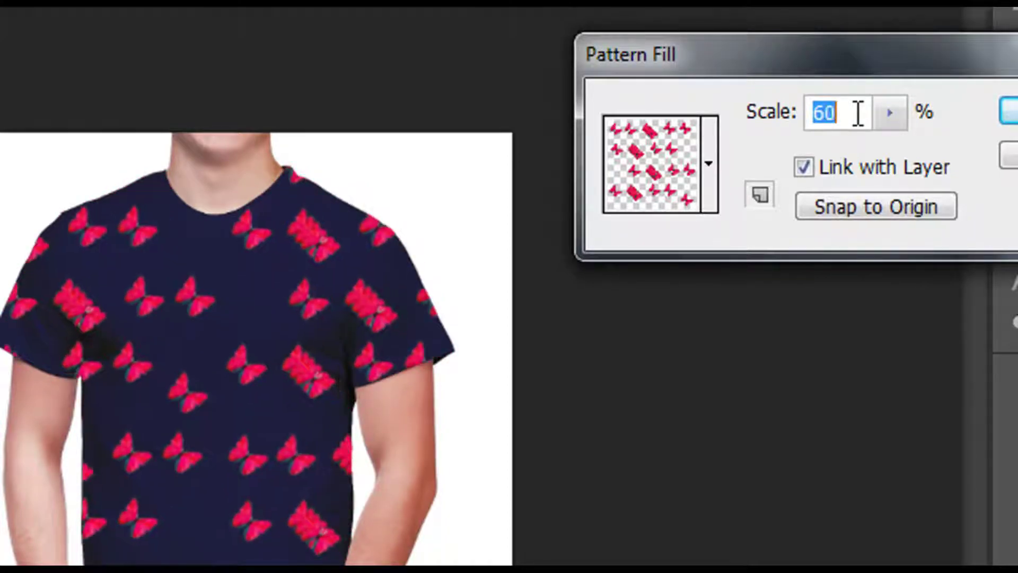
key("Up")
key("Up")
key("Up")
key("Up")
key("Up")
key("Up")
key("Up")
key("Up")
key("Up")
key("Up")
key("Up")
key("Up")
key("Up")
key("Up")
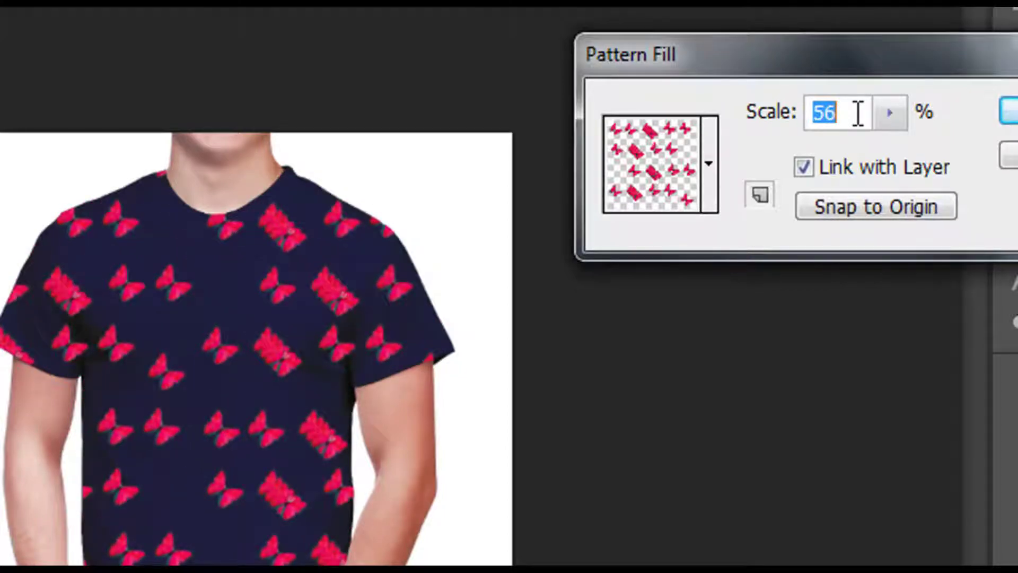
key("Down")
key("Down")
key("Down")
key("Down")
key("Down")
key("Down")
key("Down")
key("Down")
key("Down")
key("Down")
key("Down")
key("Down")
key("Down")
key("Down")
key("Down")
key("Down")
key("Down")
key("Down")
key("Down")
key("Down")
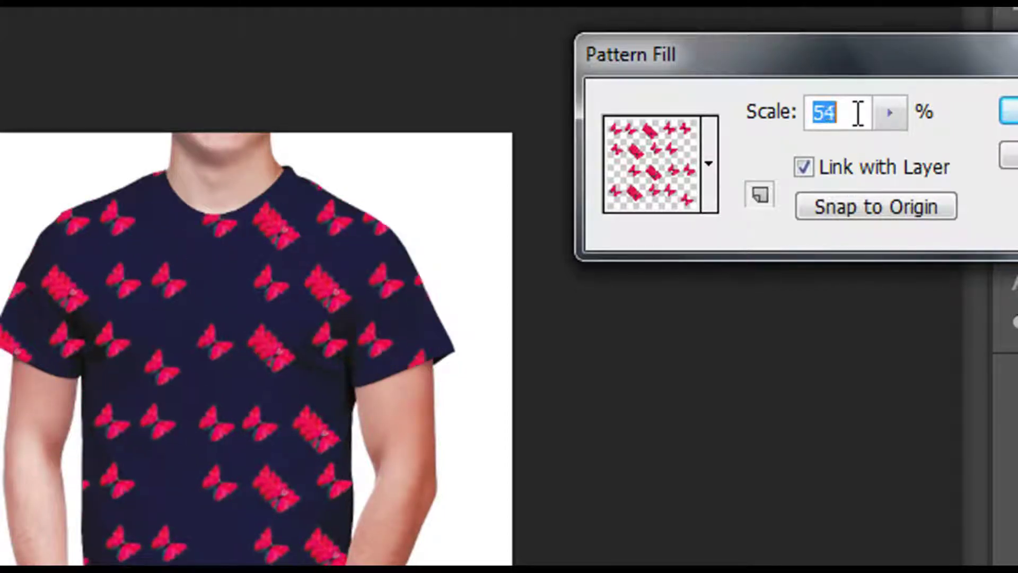
key("Down")
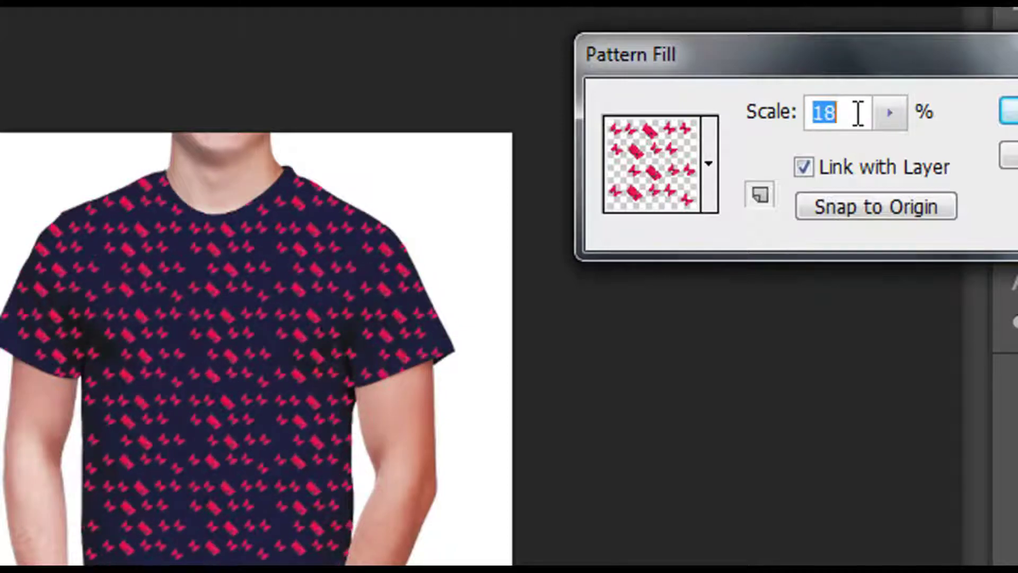
- Set the scale of the butterfly pattern fill over the shirt to 69%
key("Up")
key("Up")
key("Up")
key("Up")
key("Up")
key("Up")
key("Up")
key("Up")
key("Up")
key("Up")
key("Up")
key("Up")
key("Up")
key("Up")
key("Up")
key("Up")
key("Up")
key("Up")
key("Up")
key("Up")
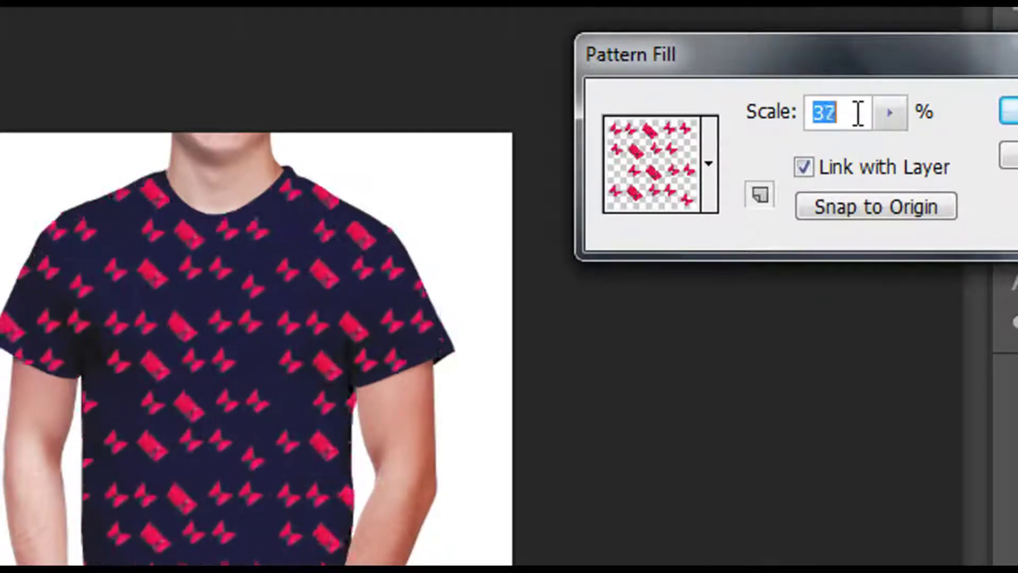
key("Up")
key("Up")
key("Up")
key("Up")
key("Up")
key("Up")
key("Up")
key("Up")
key("Up")
key("Up")
key("Up")
key("Up")
key("Up")
key("Up")
key("Up")
key("Up")
key("Up")
key("Up")
key("Up")
key("Up")
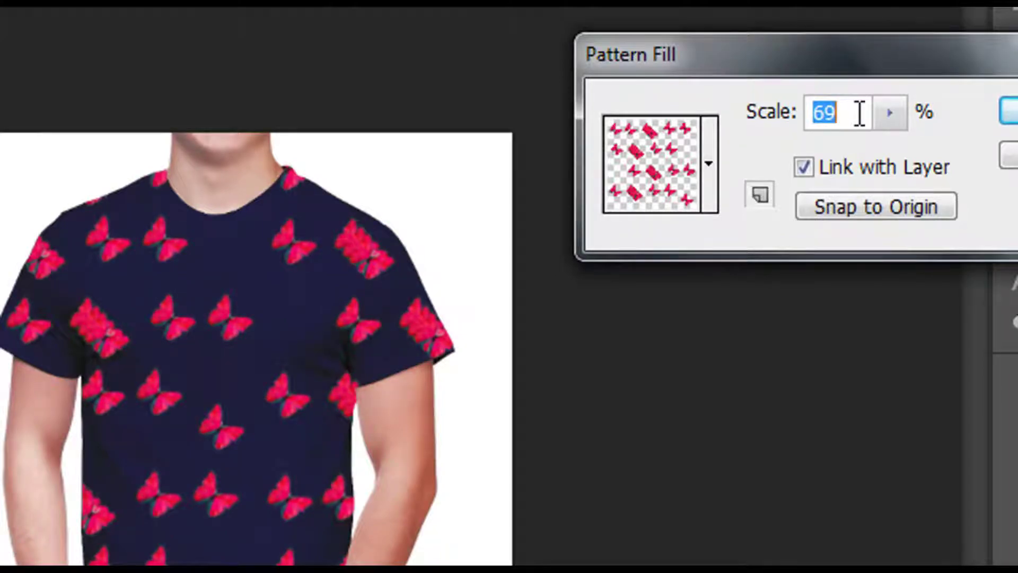
- Try shrinking the butterfly pattern fill on the shirt to a scale of 32%, passing through 53%
key("Down")
key("Down")
key("Down")
key("Down")
key("Down")
key("Down")
key("Down")
key("Down")
key("Down")
key("Down")
key("Down")
key("Down")
key("Down")
key("Down")
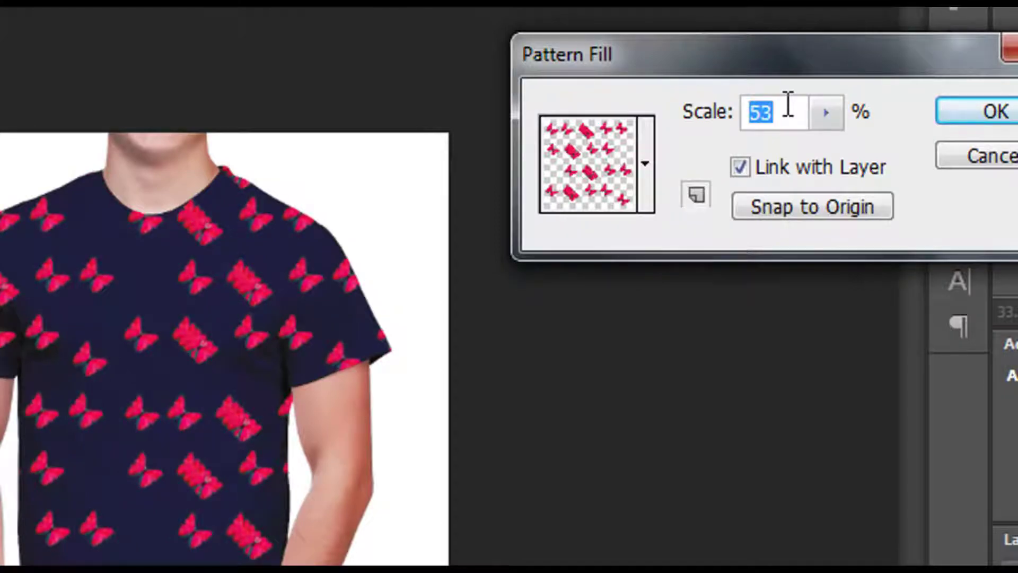
scroll(788, 104, "down", 20)
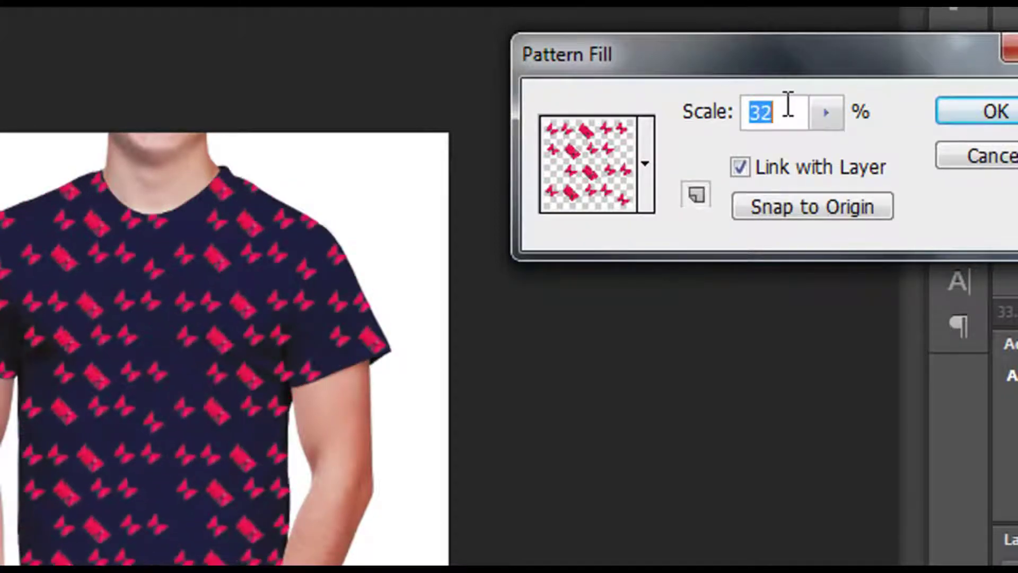
- Set the butterfly pattern fill's scale to 52% and apply the fill to the navy shirt
scroll(788, 104, "up", 19)
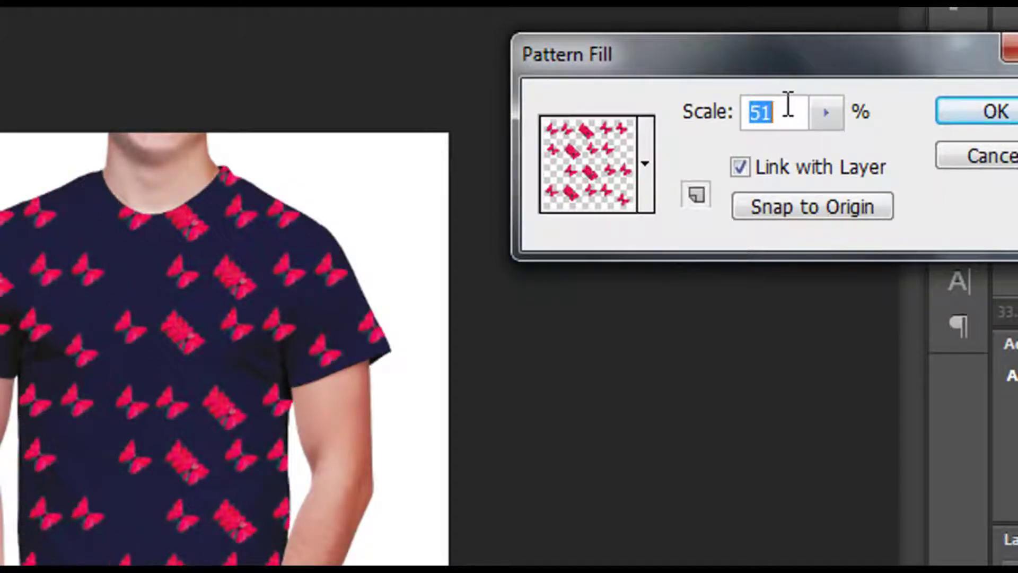
scroll(788, 105, "up", 1)
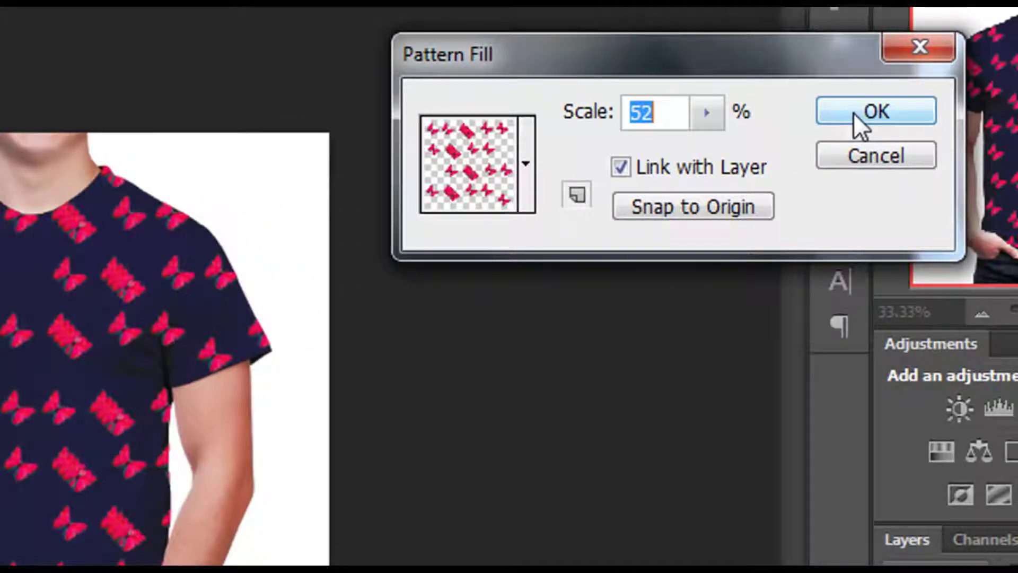
left_click(854, 113)
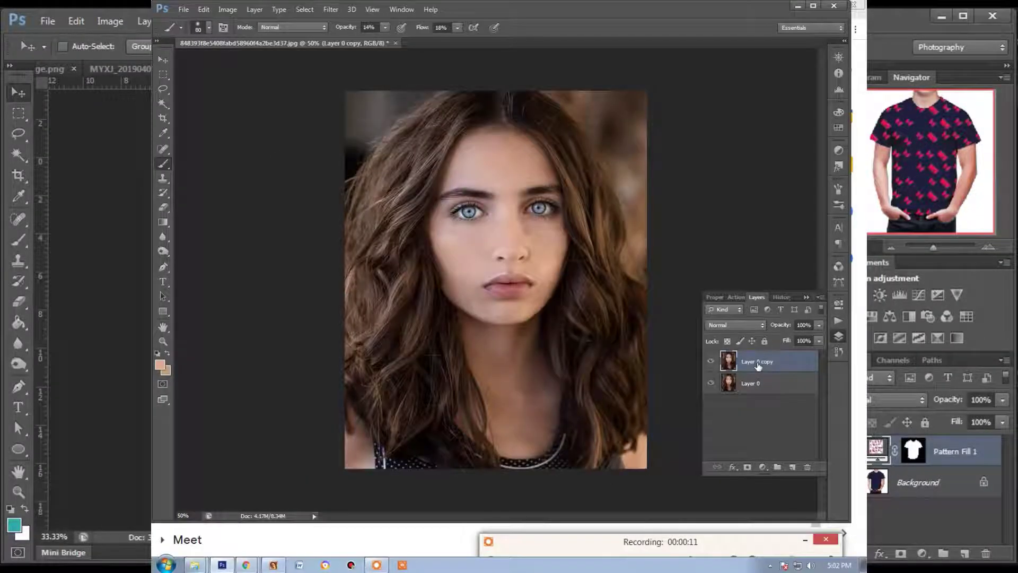
- Invert the colours of the portrait's Layer 0 copy and set its blend mode to Vivid Light
key("ctrl+i")
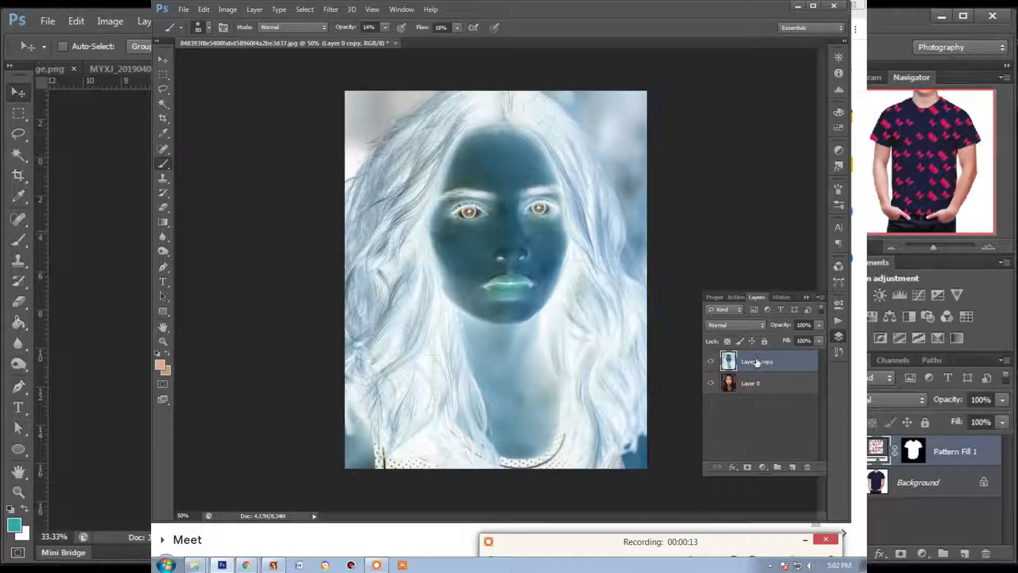
left_click(743, 324)
left_click(757, 322)
left_click(648, 457)
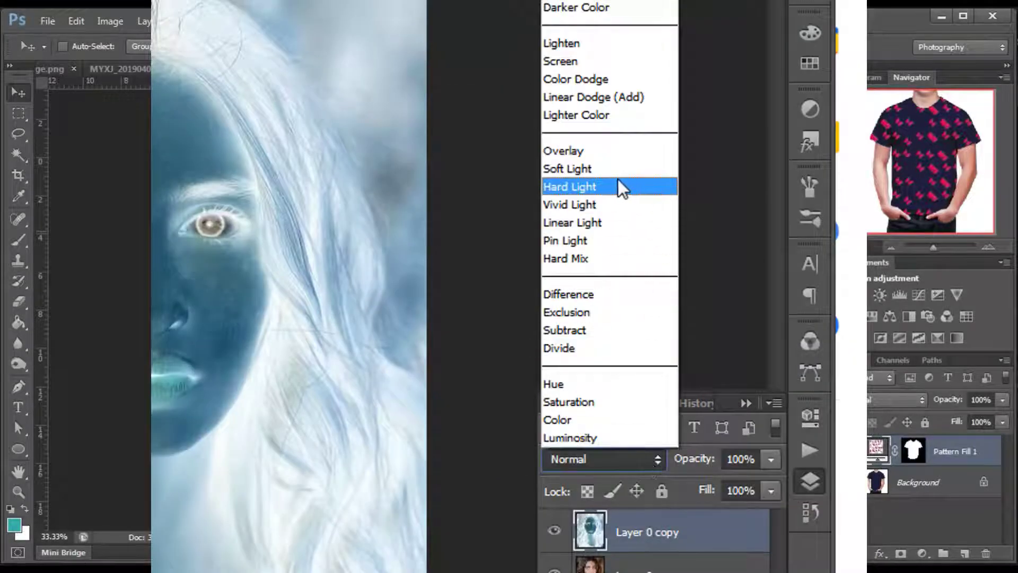
left_click(575, 205)
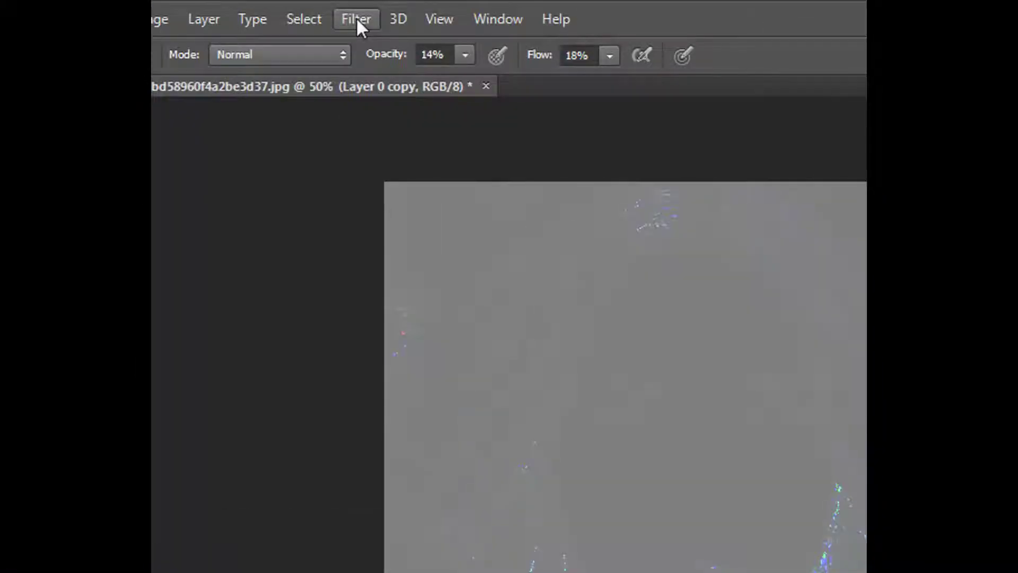
- Apply a High Pass filter with a radius of 6.4 pixels to the inverted portrait copy
left_click(331, 10)
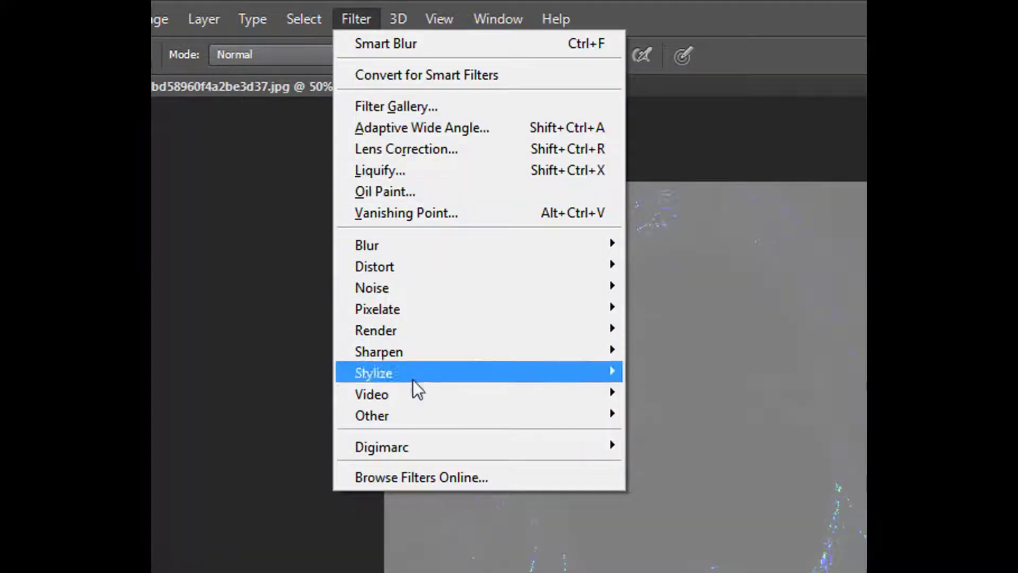
mouse_move(447, 417)
left_click(680, 434)
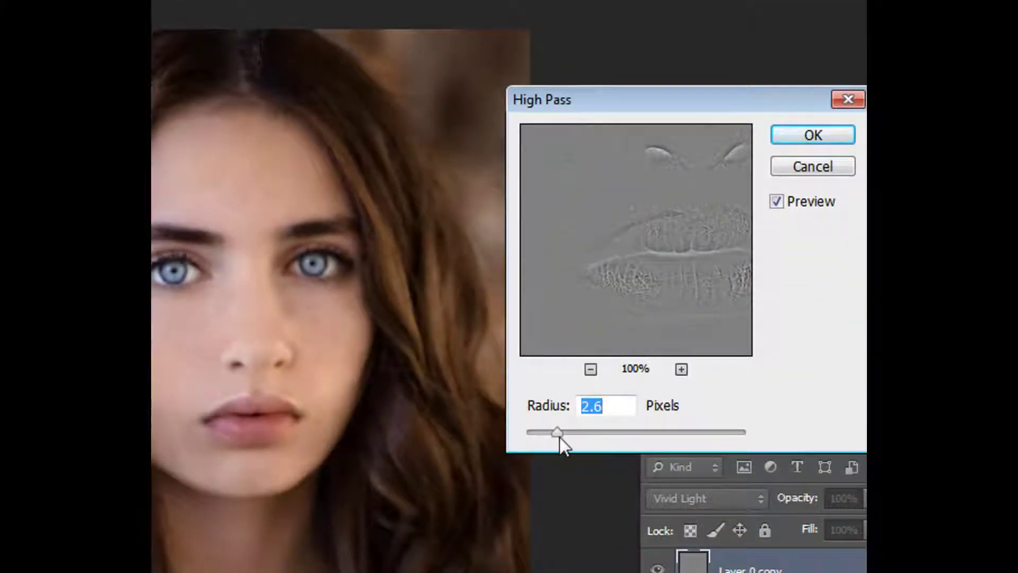
left_click_drag(559, 438, 596, 436)
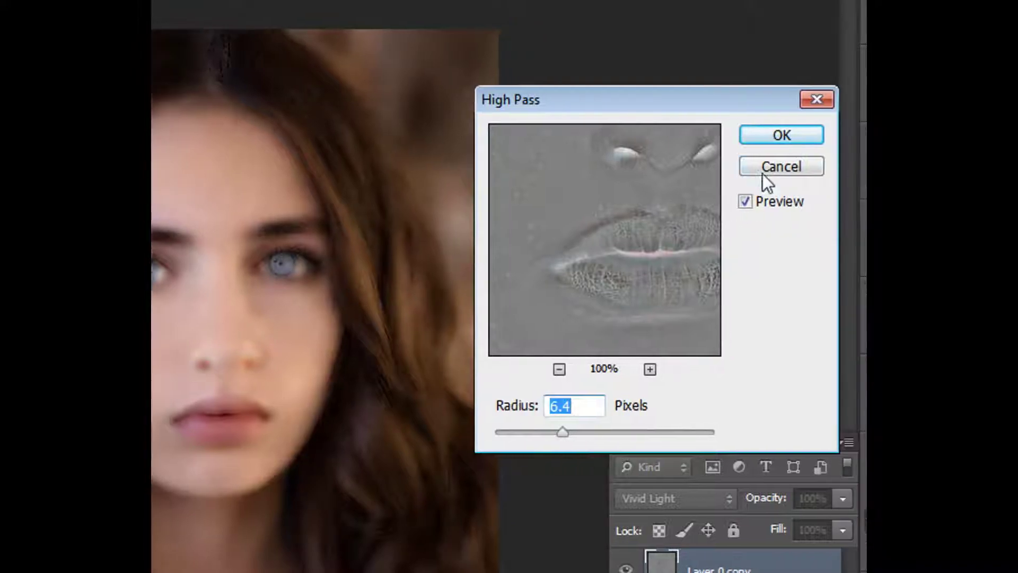
left_click(813, 135)
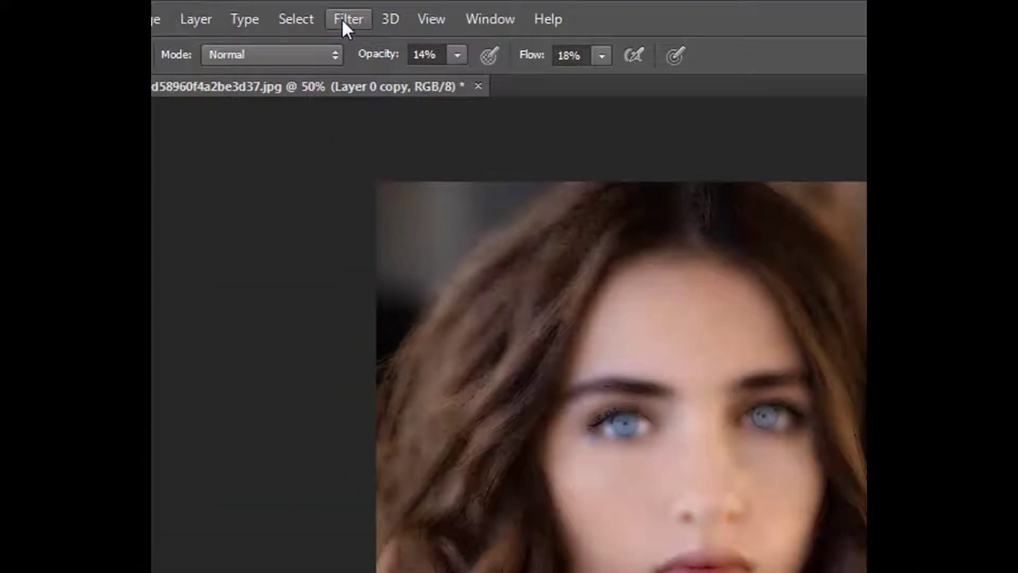
- Apply a Gaussian Blur with a small radius of a few pixels to Layer 0 copy, judging the skin texture in the preview
left_click(327, 10)
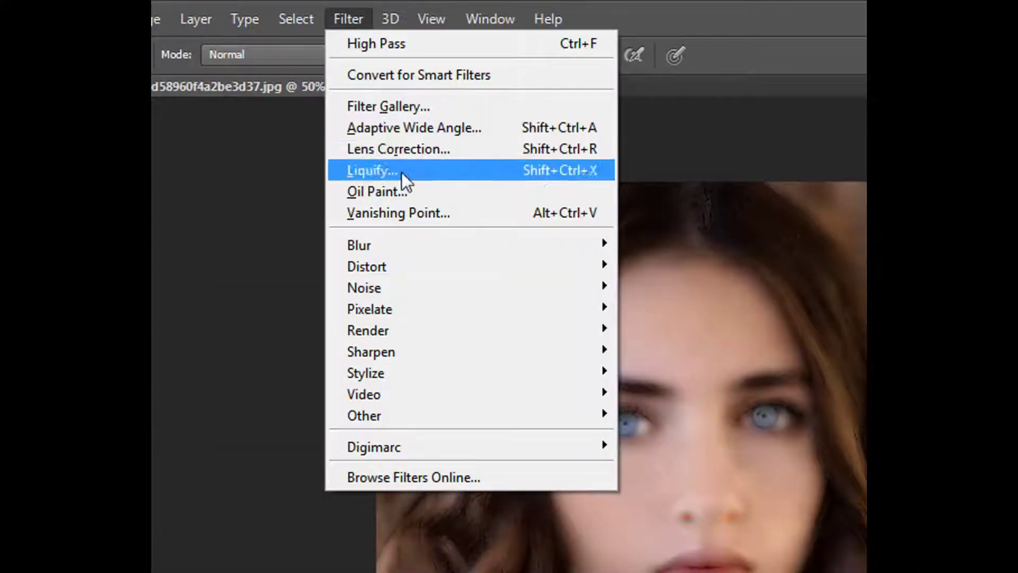
mouse_move(428, 238)
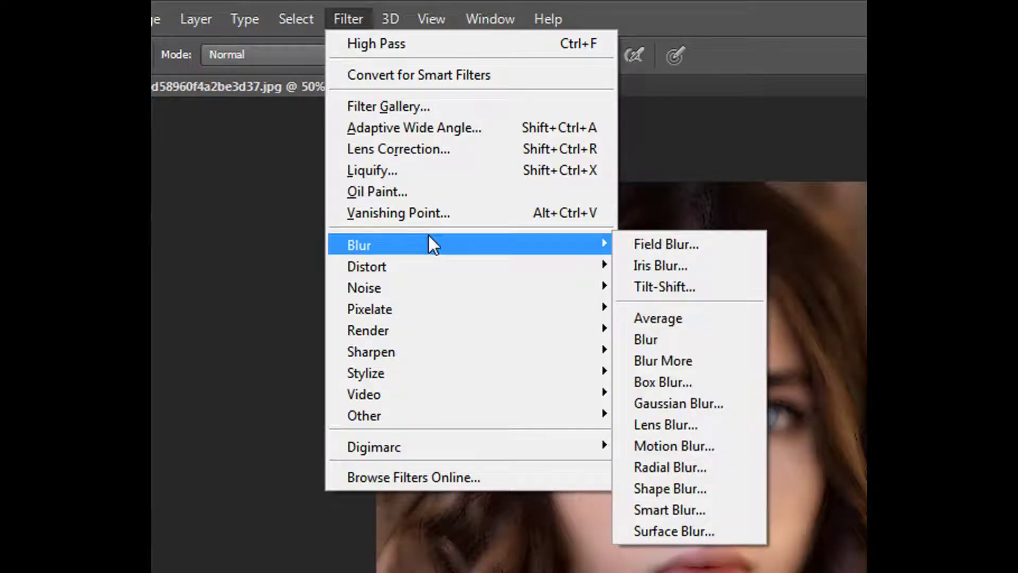
left_click(689, 402)
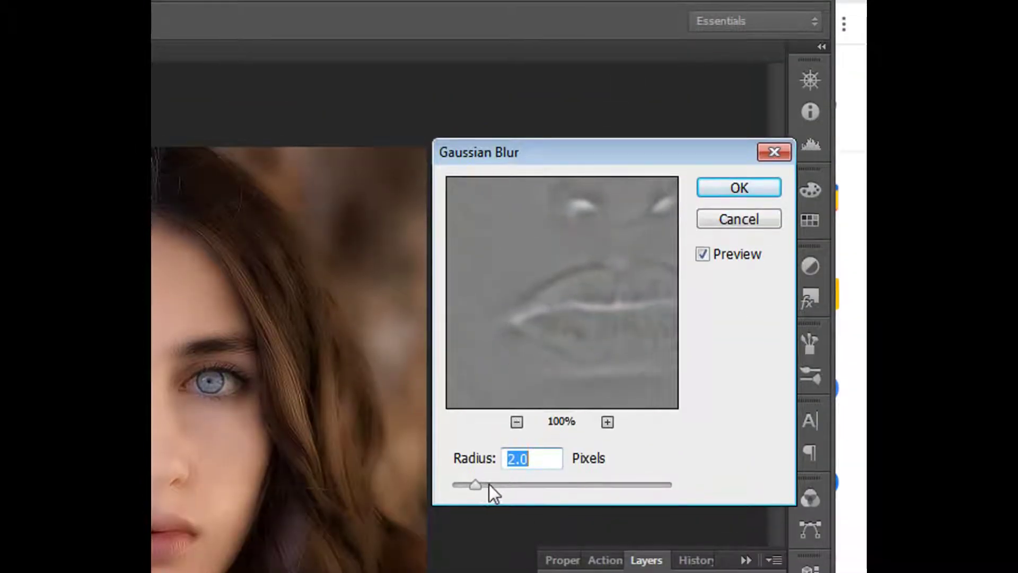
left_click(478, 484)
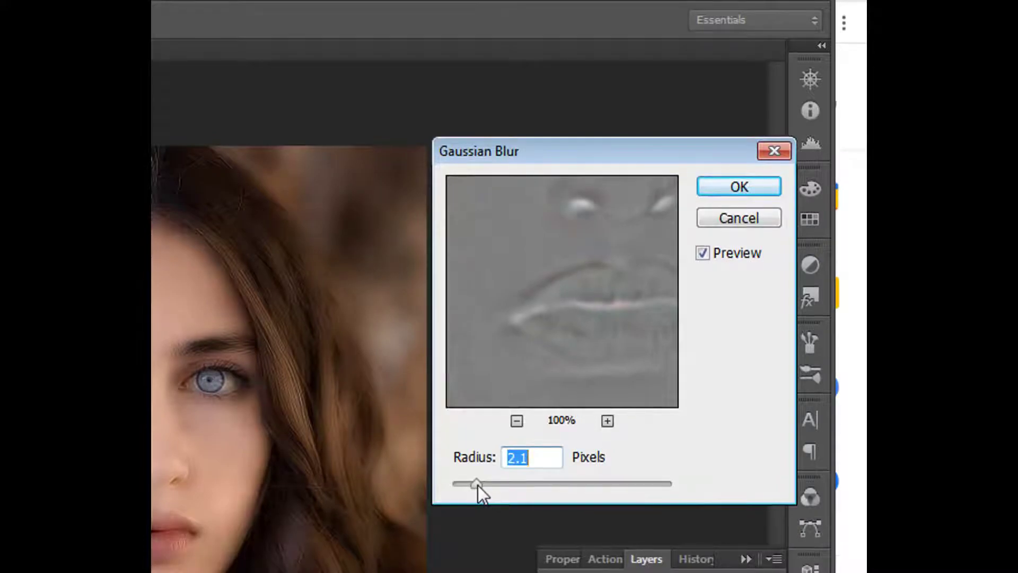
mouse_move(478, 485)
left_mouse_down()
mouse_move(512, 486)
mouse_move(490, 488)
left_mouse_up()
left_click(742, 185)
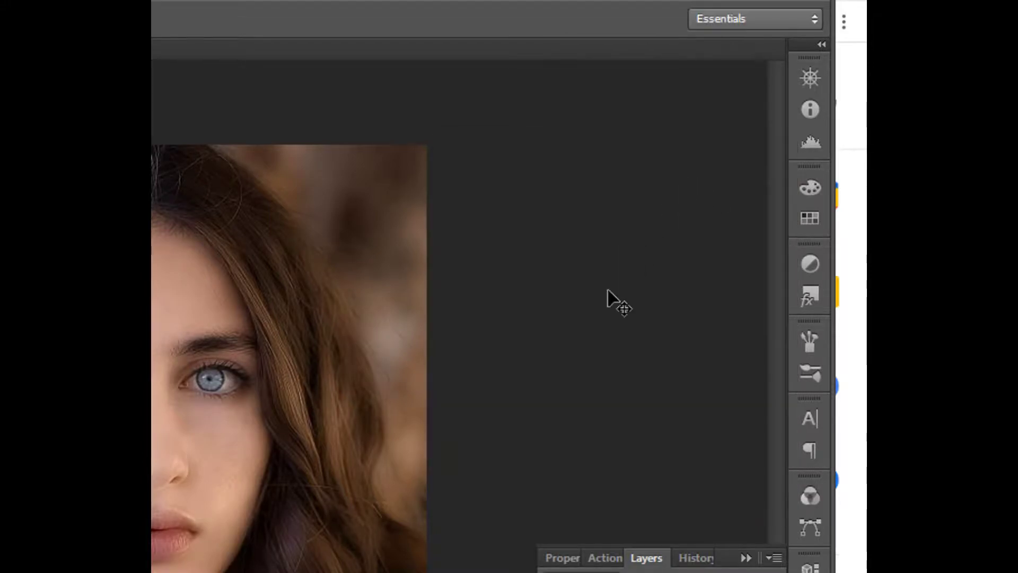